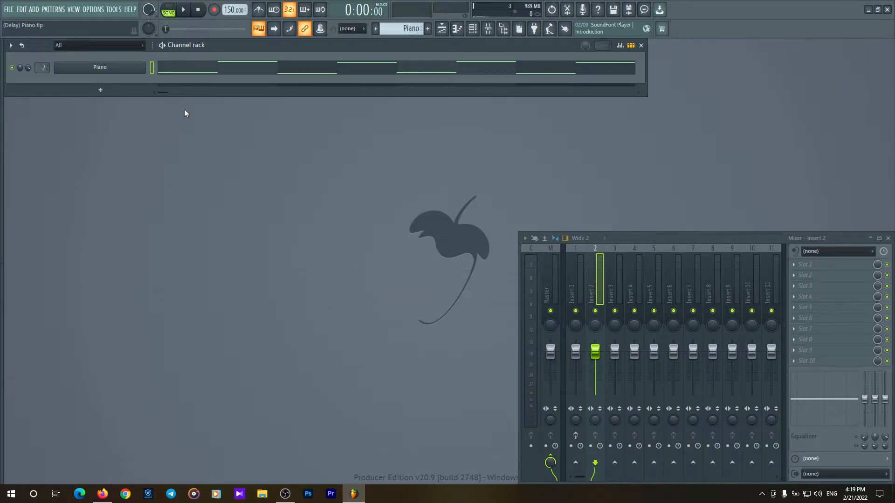
Step: Open the Piano channel's notes in the piano roll and play the melody back
{"action": "left_click", "coordinate": [205, 70]}
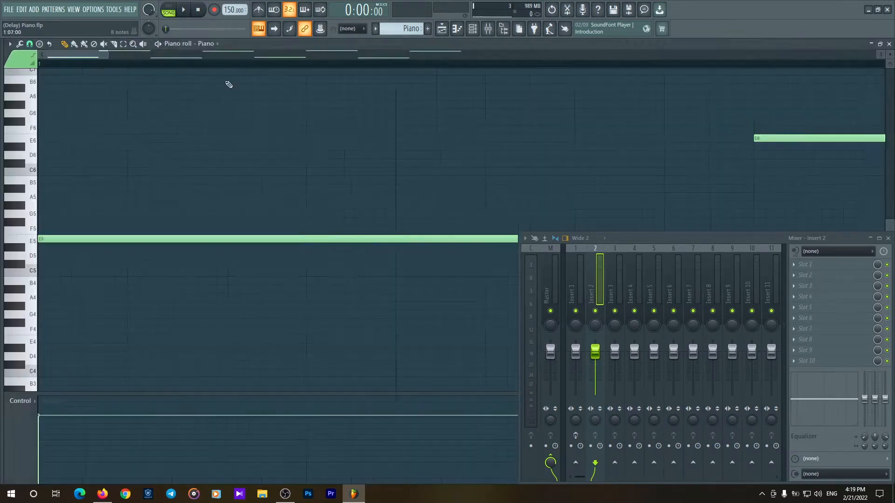
{"action": "scroll", "coordinate": [218, 57], "scroll_direction": "down", "scroll_amount": 2}
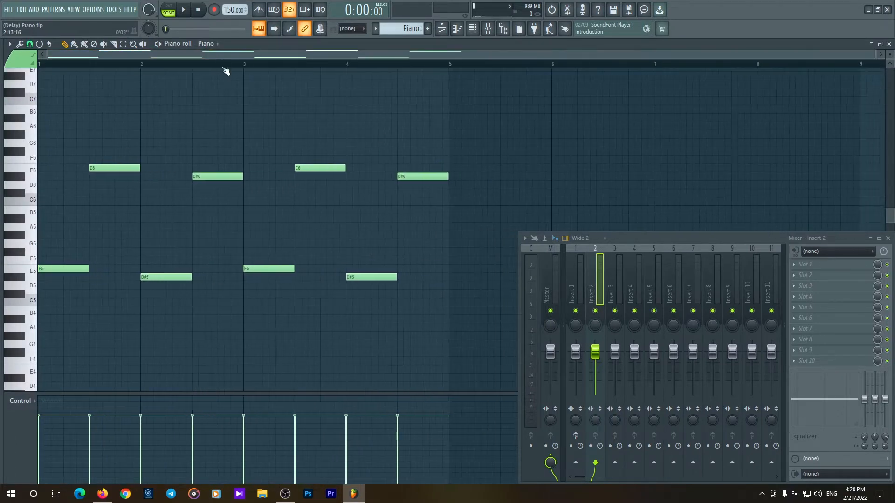
{"action": "key", "text": "space"}
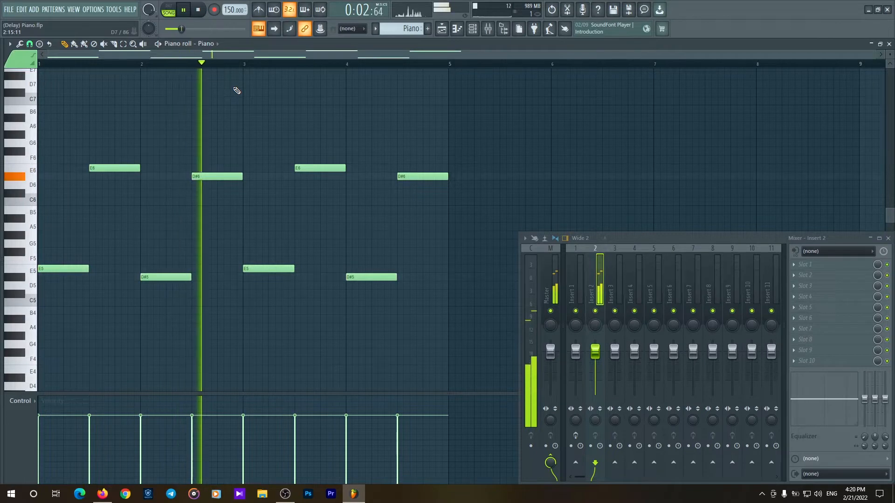
{"action": "key", "text": "space"}
{"action": "key", "text": "Escape"}
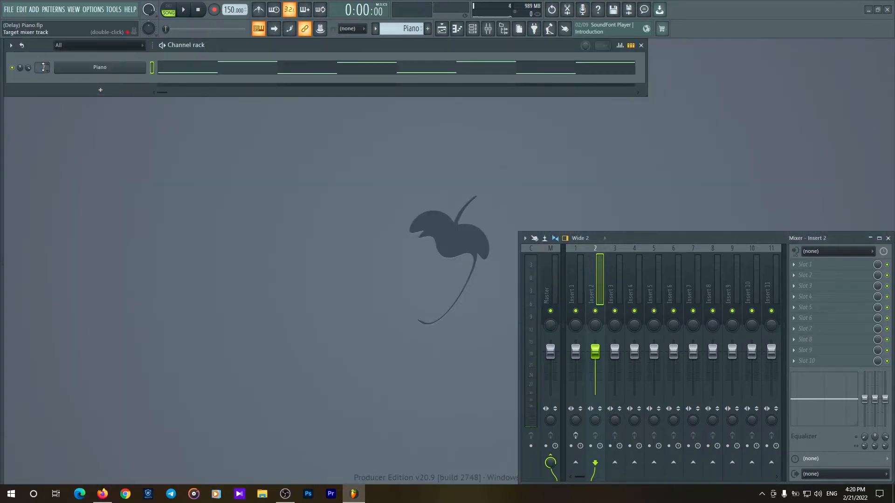
Step: Load Fruity Delay 3 into slot 3 of Insert 2 and turn its delay time and feedback level down to minimum
{"action": "left_click", "coordinate": [836, 286]}
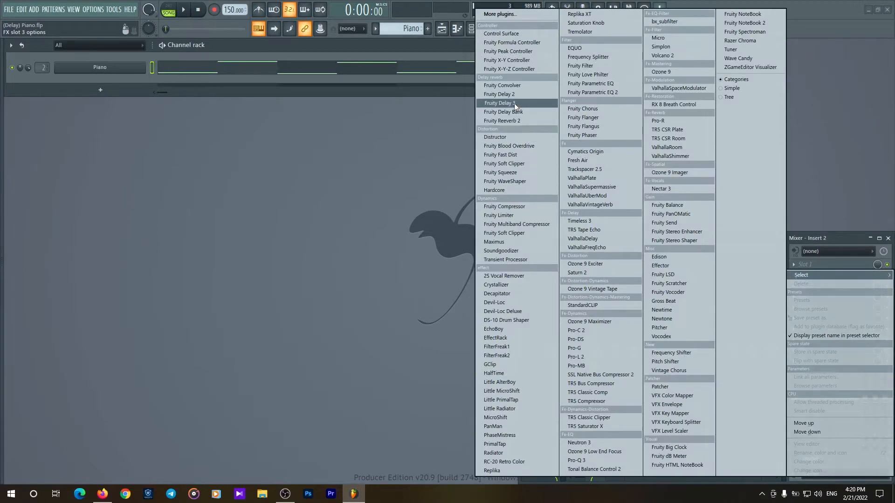
{"action": "left_click", "coordinate": [526, 103]}
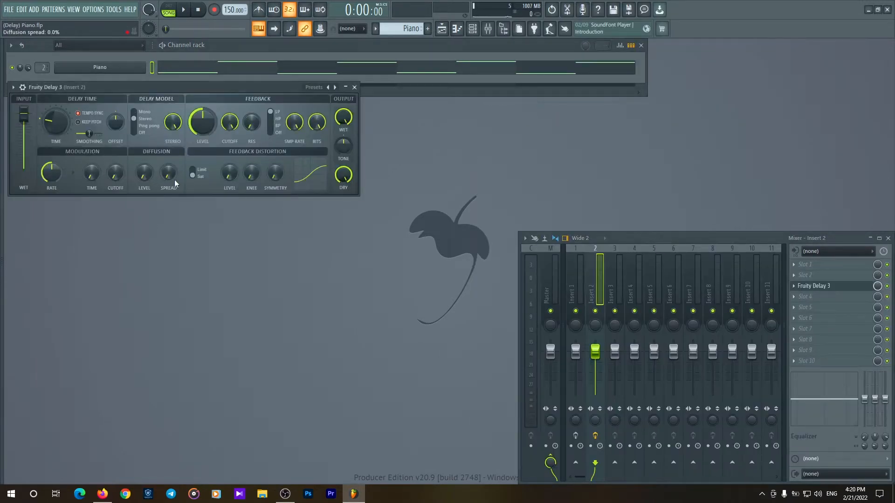
{"action": "left_click_drag", "start_coordinate": [121, 88], "coordinate": [195, 132]}
{"action": "left_click_drag", "start_coordinate": [125, 160], "coordinate": [124, 183]}
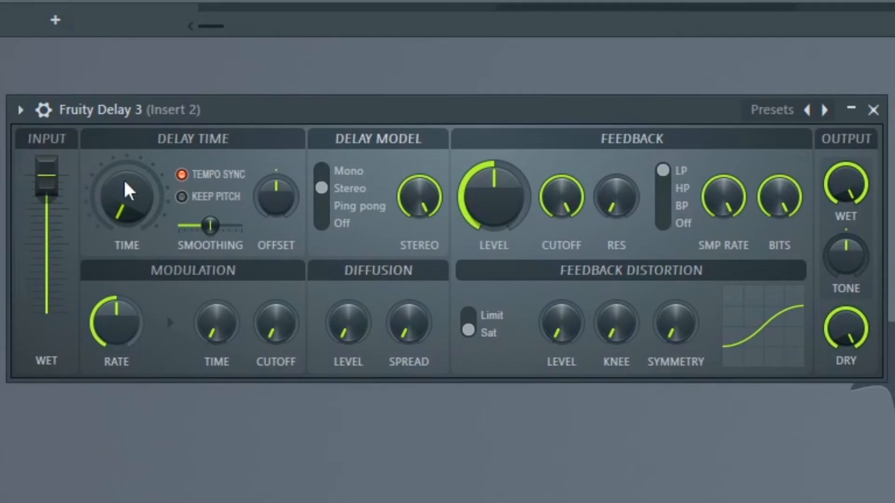
{"action": "left_click_drag", "start_coordinate": [494, 196], "coordinate": [494, 242]}
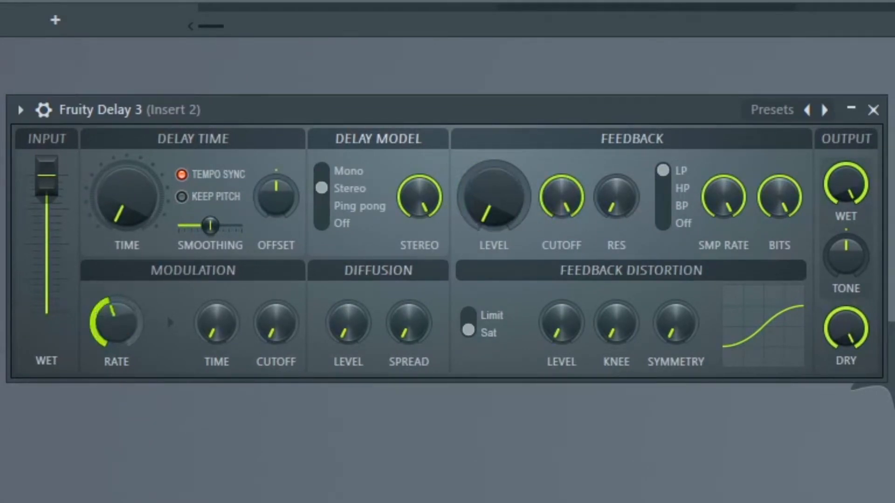
Step: Set the delay's modulation rate slightly above half, modulation time to about a third and wet output to about two-thirds
{"action": "left_click_drag", "start_coordinate": [117, 321], "coordinate": [118, 311]}
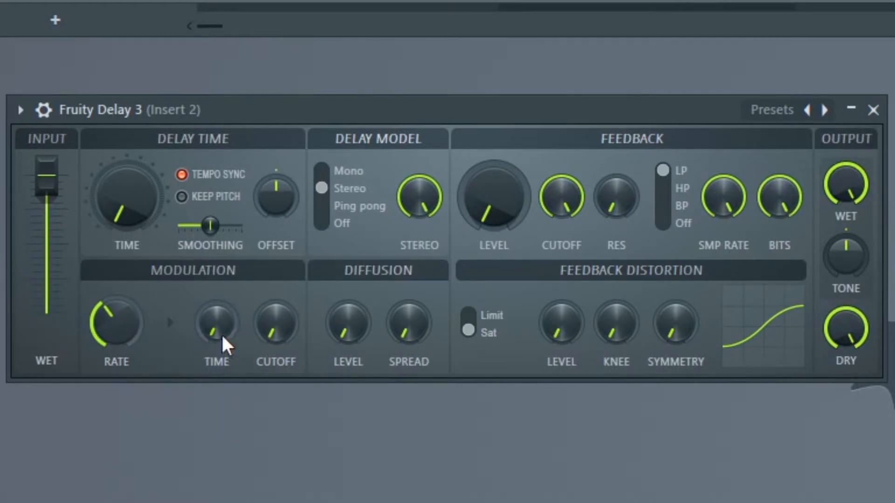
{"action": "left_click_drag", "start_coordinate": [223, 345], "coordinate": [223, 350]}
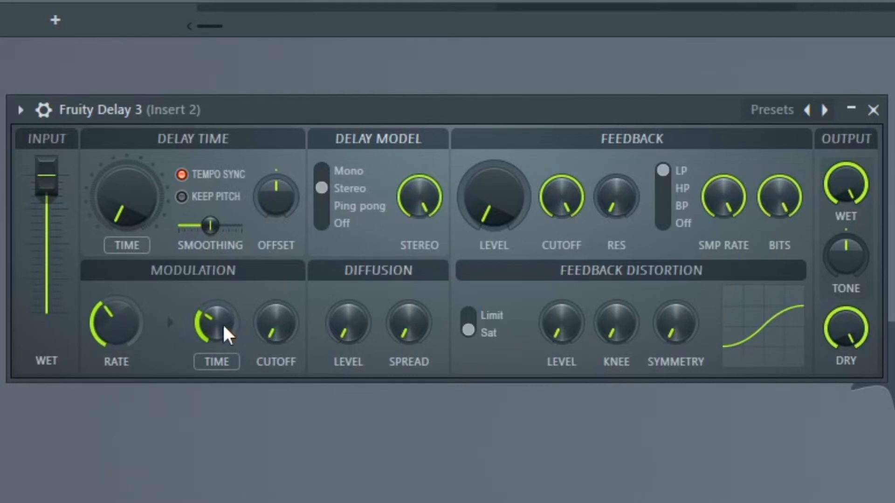
{"action": "left_click_drag", "start_coordinate": [117, 327], "coordinate": [124, 308]}
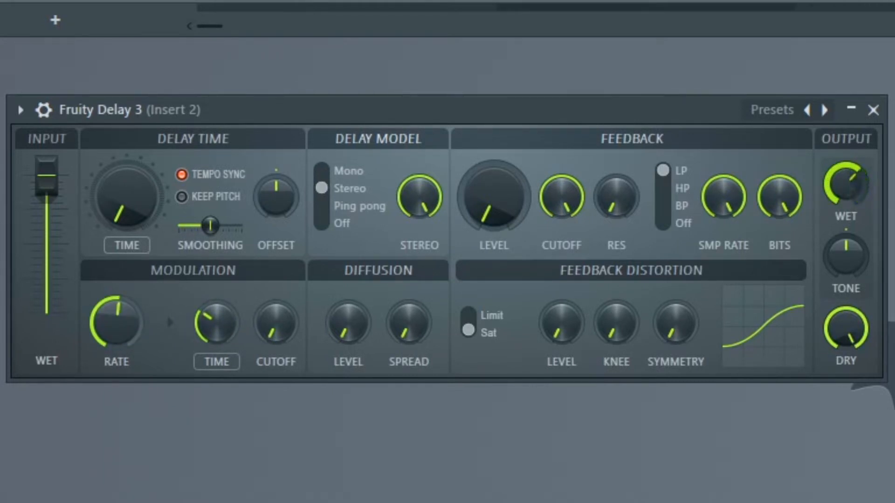
{"action": "left_click_drag", "start_coordinate": [846, 184], "coordinate": [846, 196]}
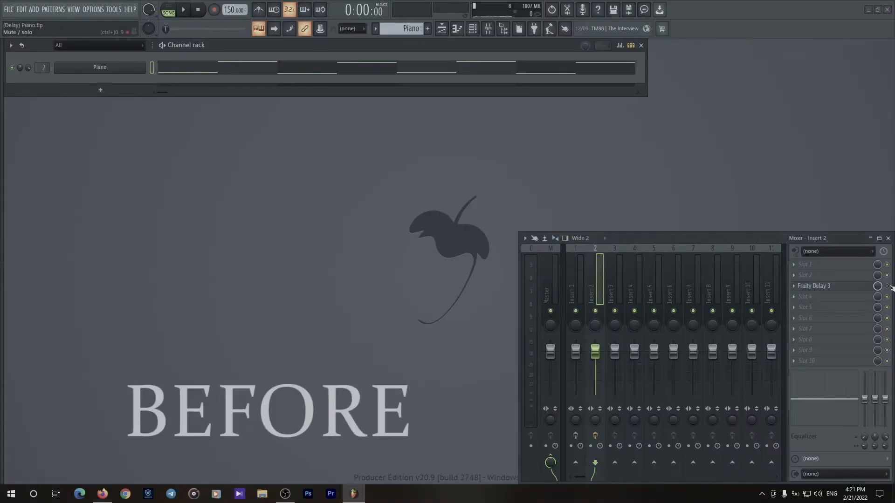
{"action": "key", "text": "space"}
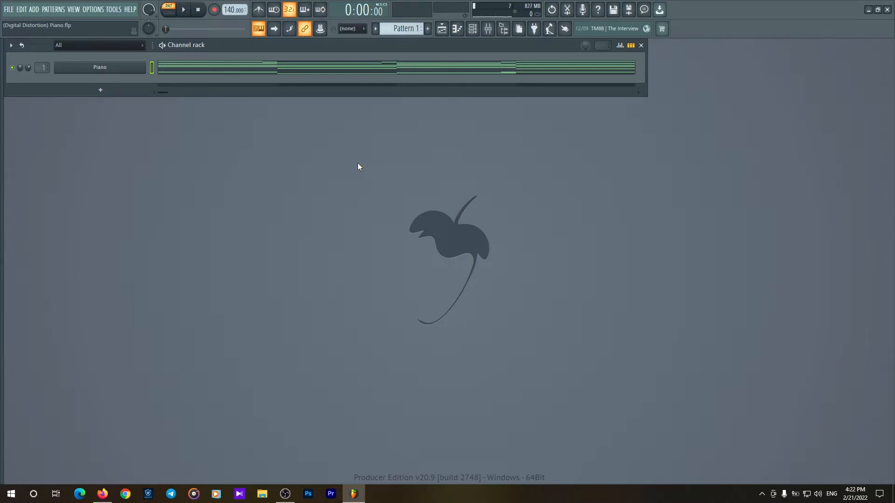
Step: In the Digital Distortion Piano project, show the Piano channel's mixer track, play the pattern and view its notes in the piano roll
{"action": "left_click", "coordinate": [34, 67]}
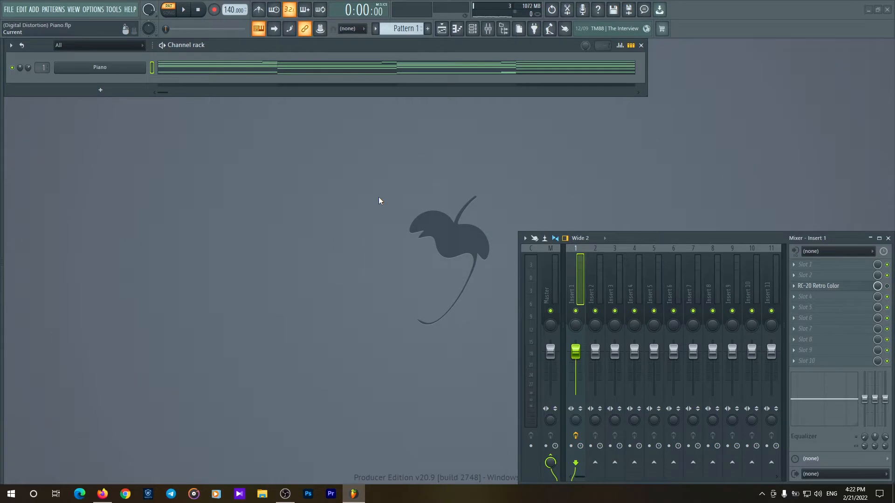
{"action": "key", "text": "space"}
{"action": "key", "text": "F7"}
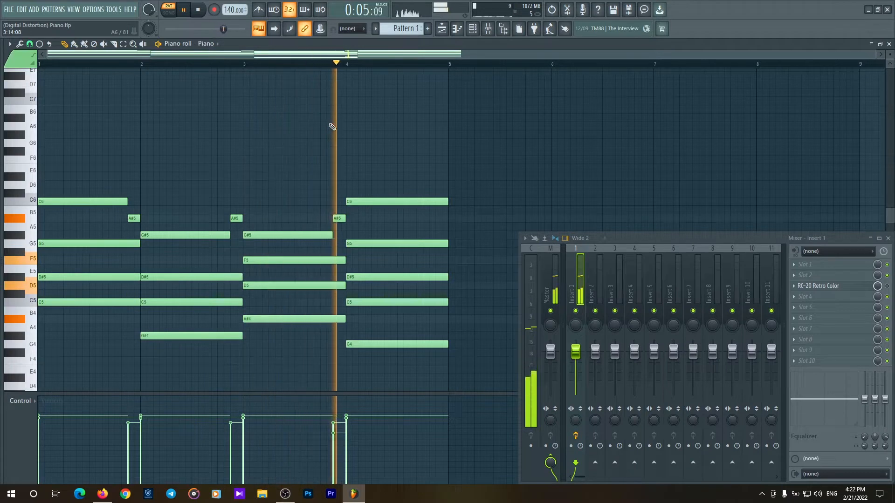
{"action": "key", "text": "space"}
{"action": "scroll", "coordinate": [332, 128], "scroll_direction": "down", "scroll_amount": 3}
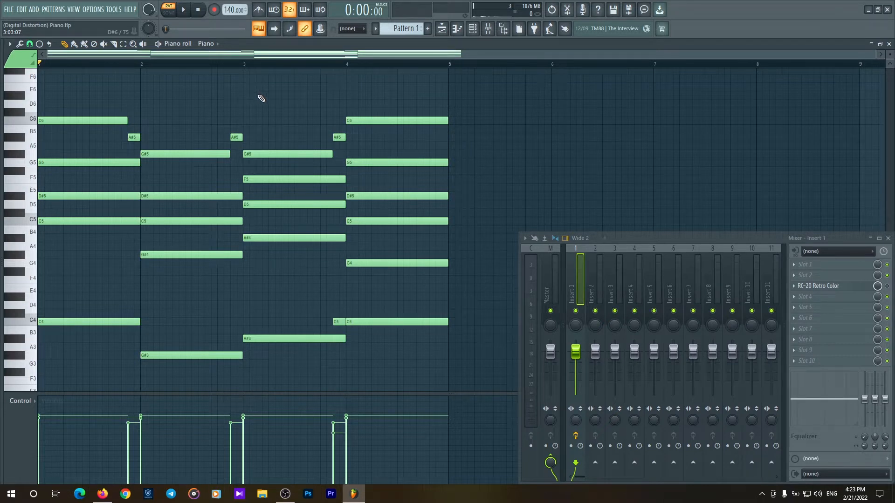
{"action": "key", "text": "F7"}
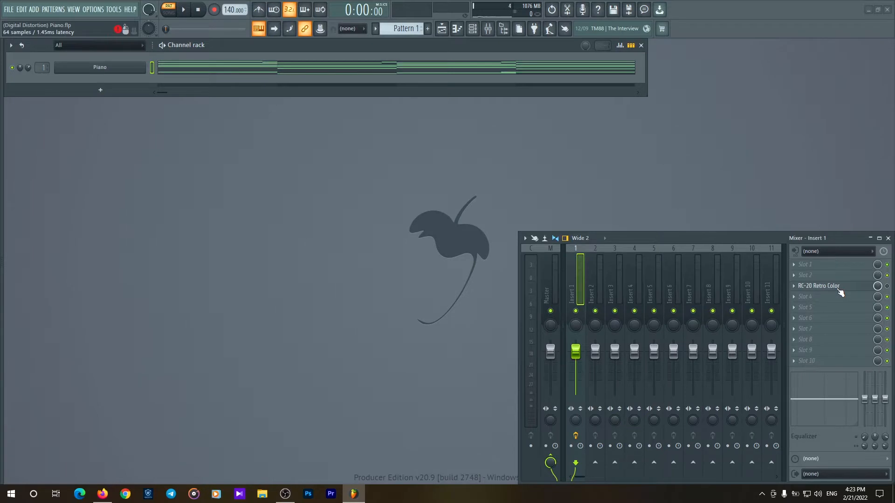
Step: Load RC-20 Retro Color into slot 5 of Insert 1, enable its Digital module and set the Digital amount to 37%
{"action": "left_click", "coordinate": [820, 309]}
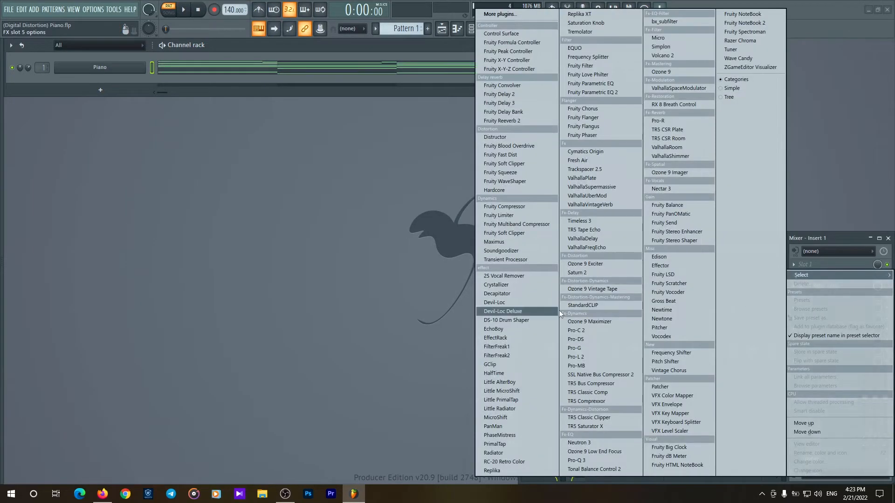
{"action": "left_click", "coordinate": [522, 461]}
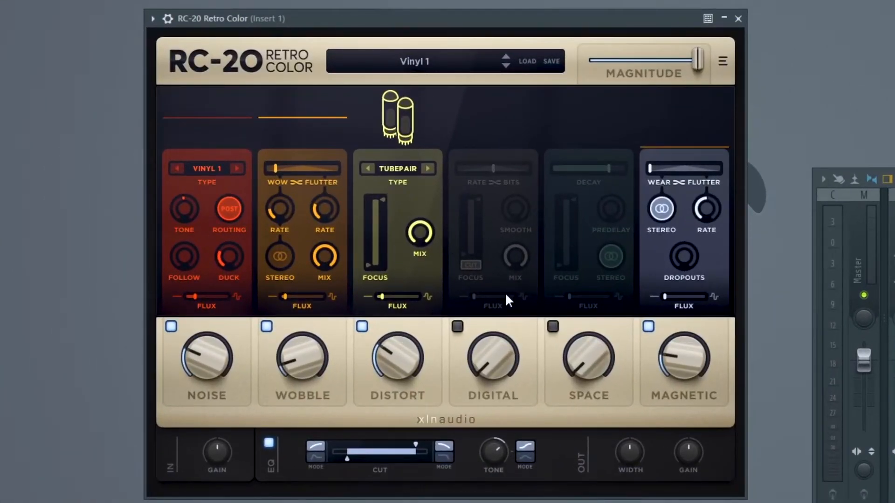
{"action": "left_click", "coordinate": [461, 326]}
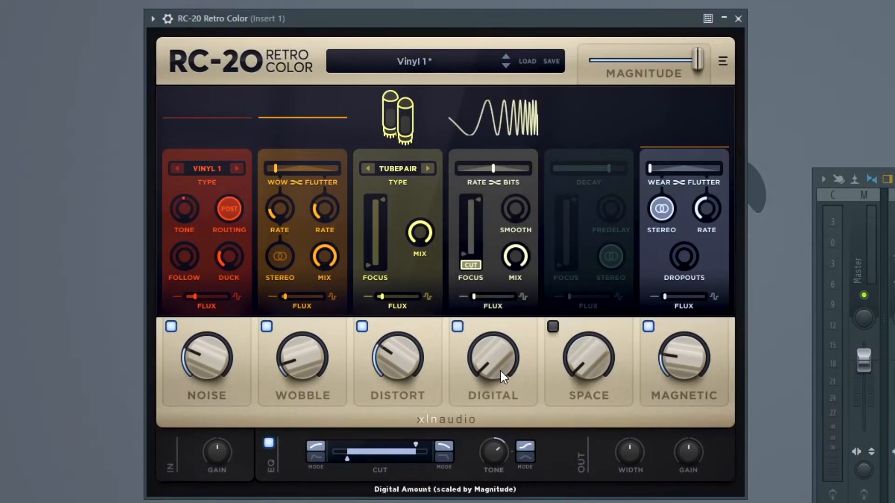
{"action": "left_click_drag", "start_coordinate": [473, 296], "coordinate": [485, 296]}
{"action": "left_click_drag", "start_coordinate": [492, 357], "coordinate": [498, 254]}
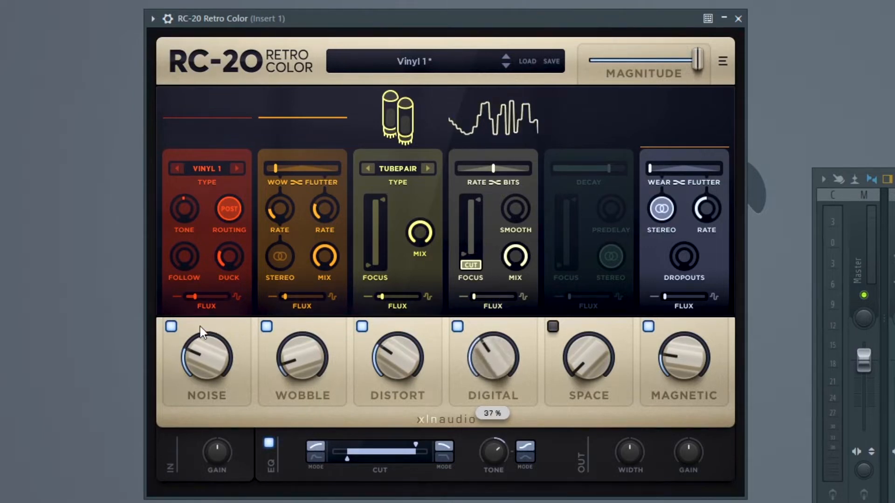
Step: Lower RC-20's Noise to 15% and Wobble to 6%, and slightly reduce the Distort amount
{"action": "left_click_drag", "start_coordinate": [214, 346], "coordinate": [216, 373]}
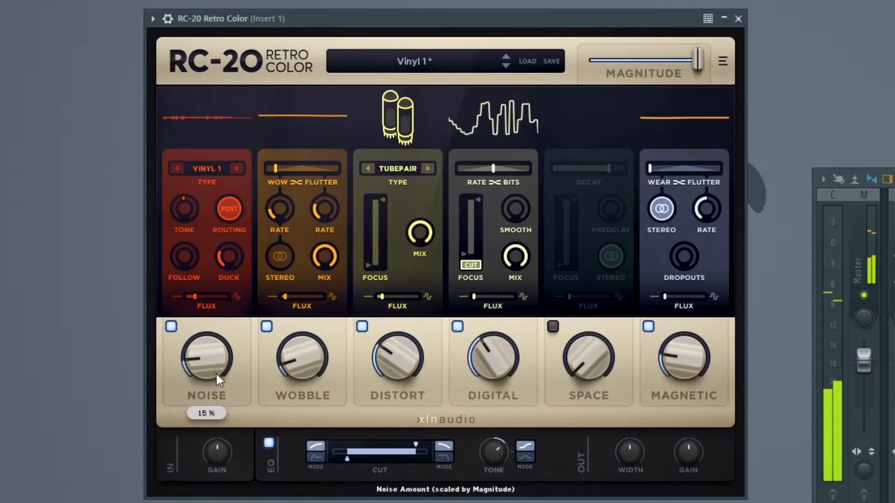
{"action": "left_click_drag", "start_coordinate": [289, 357], "coordinate": [311, 374]}
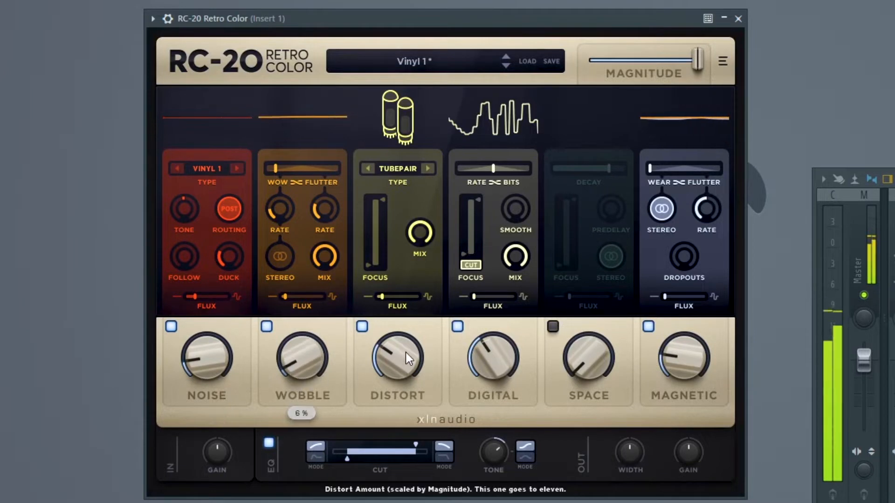
{"action": "left_click_drag", "start_coordinate": [406, 360], "coordinate": [410, 368]}
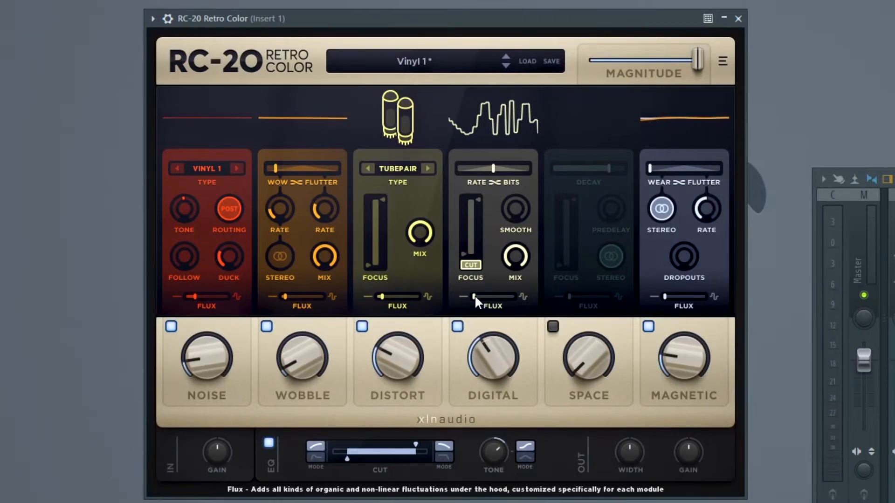
Step: Set the Digital module's Flux to about a third and raise its Smooth control moderately
{"action": "left_click_drag", "start_coordinate": [475, 295], "coordinate": [502, 295]}
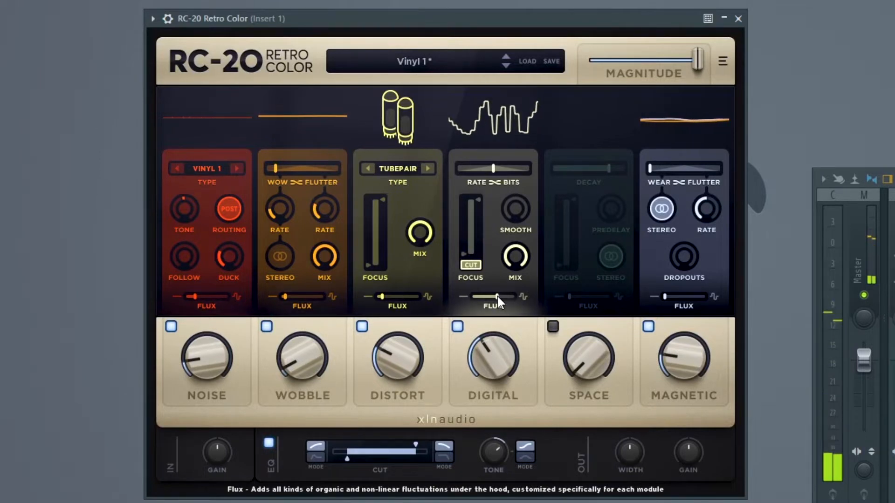
{"action": "left_click_drag", "start_coordinate": [497, 298], "coordinate": [484, 297]}
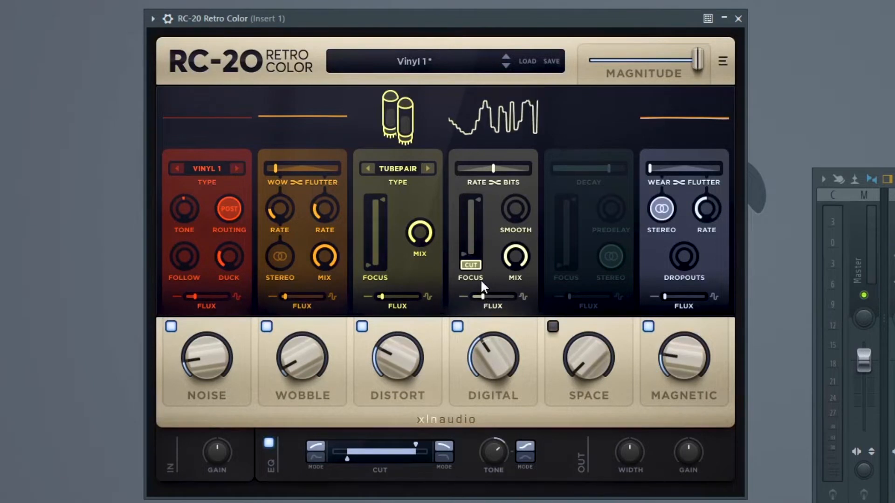
{"action": "left_click_drag", "start_coordinate": [519, 236], "coordinate": [515, 150]}
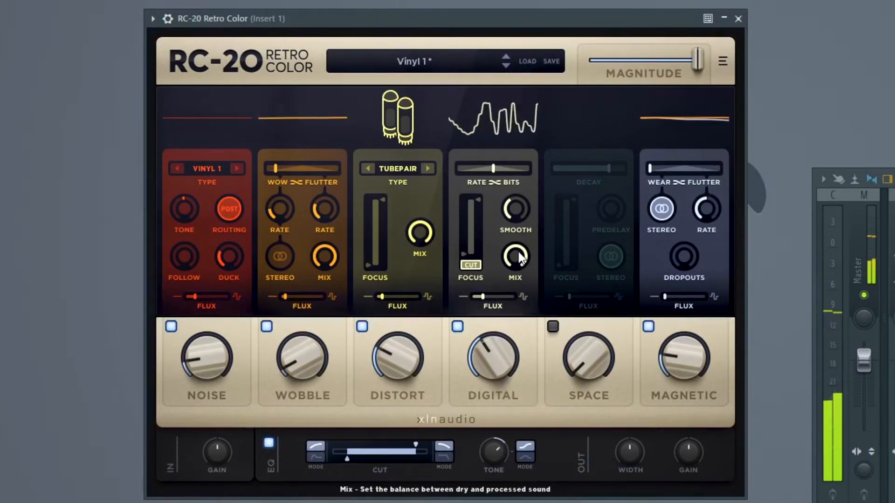
Step: Reduce the Digital module's Mix to a low level while the piano plays
{"action": "left_click_drag", "start_coordinate": [521, 258], "coordinate": [518, 270]}
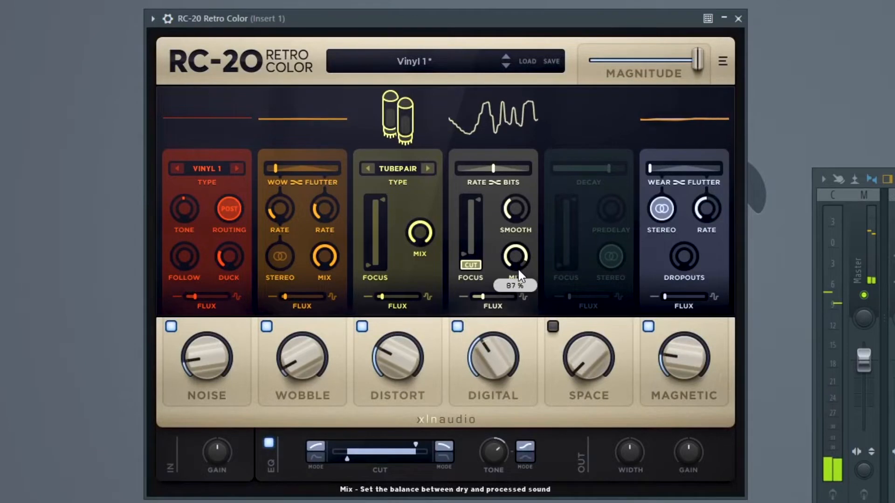
{"action": "left_click_drag", "start_coordinate": [522, 312], "coordinate": [541, 386]}
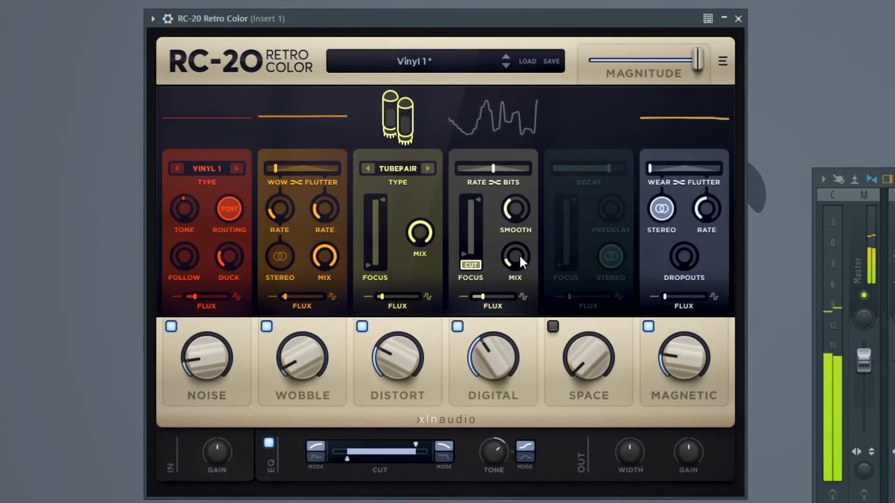
{"action": "left_click_drag", "start_coordinate": [520, 255], "coordinate": [518, 259]}
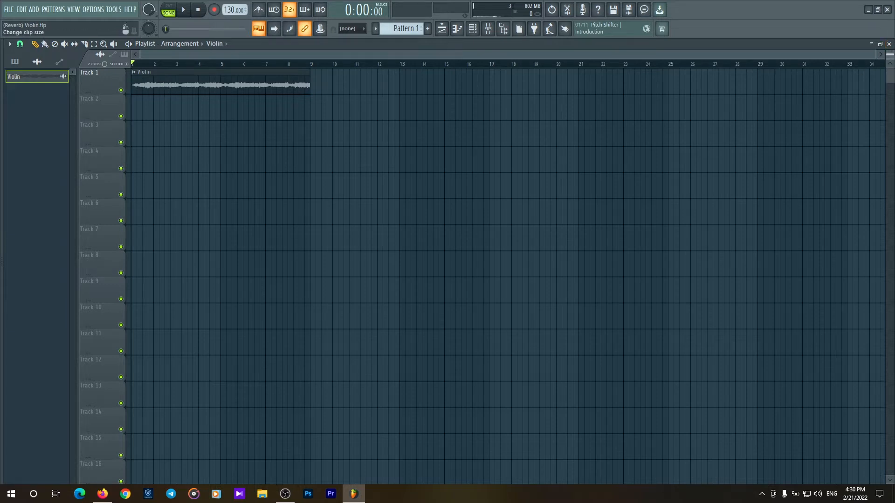
Step: Enlarge the playlist tracks in the Reverb Violin project and play back the Violin clip
{"action": "left_click_drag", "start_coordinate": [890, 54], "coordinate": [890, 57]}
{"action": "key", "text": "space"}
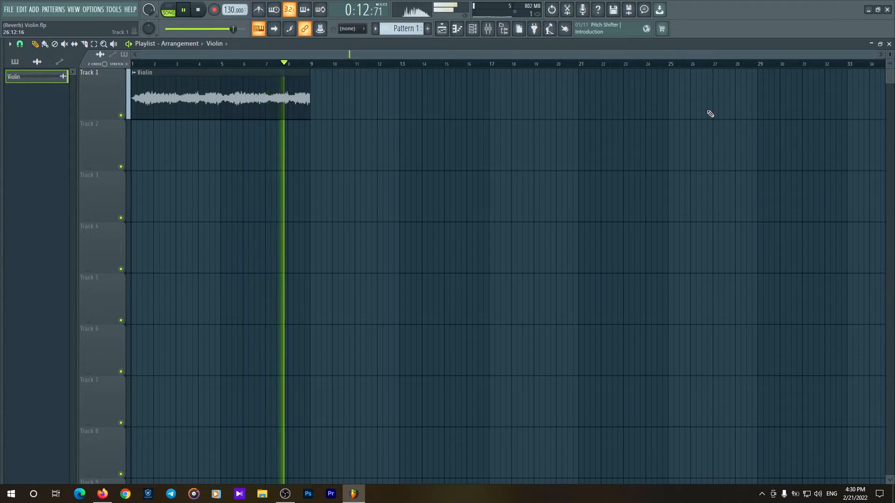
{"action": "key", "text": "space"}
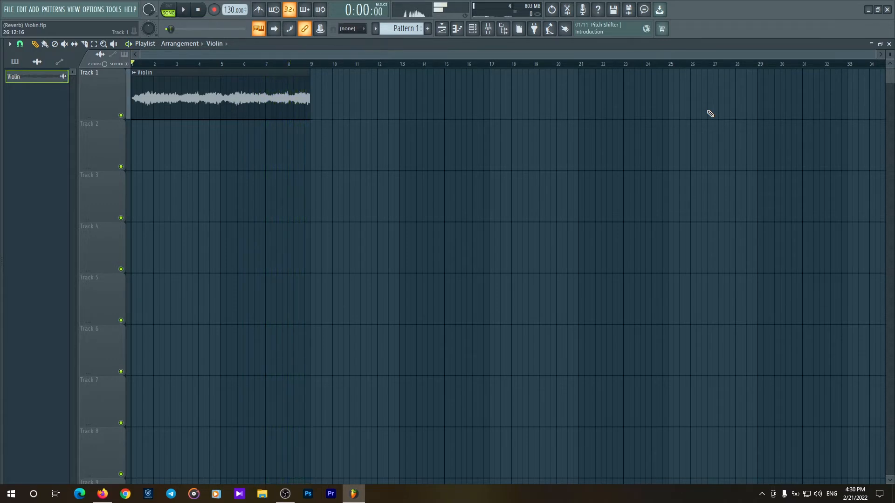
Step: Open the Violin clip's mixer track, route Insert 2 to Insert 3 and select Insert 3
{"action": "double_click", "coordinate": [241, 91]}
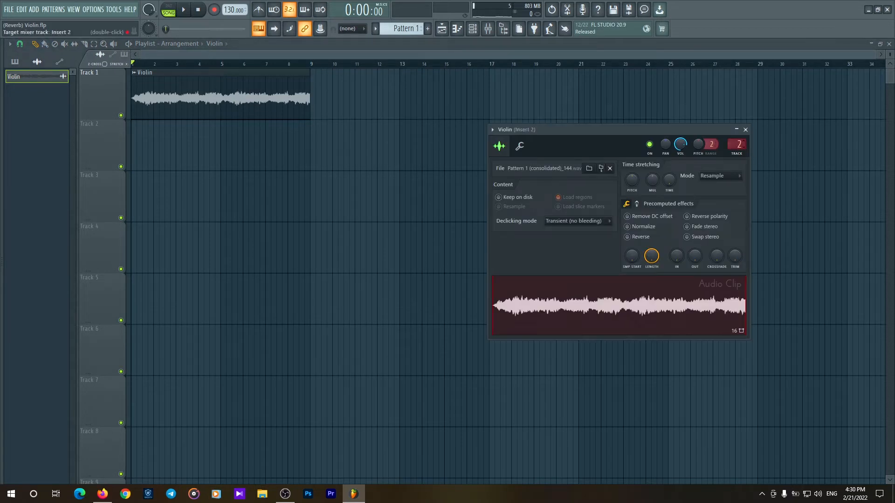
{"action": "double_click", "coordinate": [739, 144]}
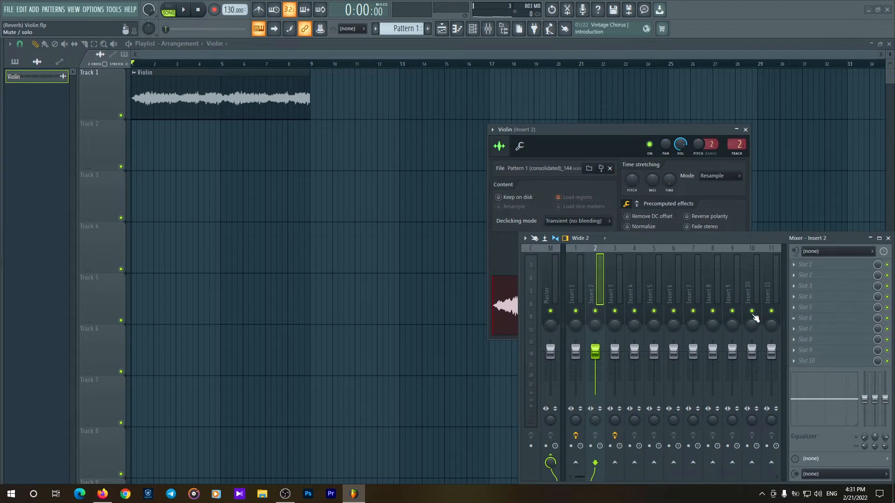
{"action": "left_click", "coordinate": [615, 463]}
{"action": "left_click", "coordinate": [614, 276]}
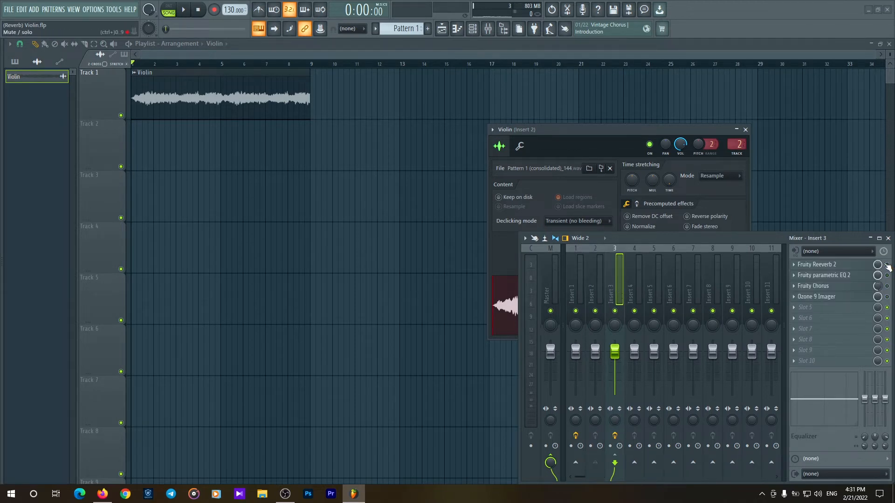
Step: Review the Fruity Reeverb 2 and Fruity parametric EQ 2 settings in Insert 3's effect chain
{"action": "left_click", "coordinate": [844, 269]}
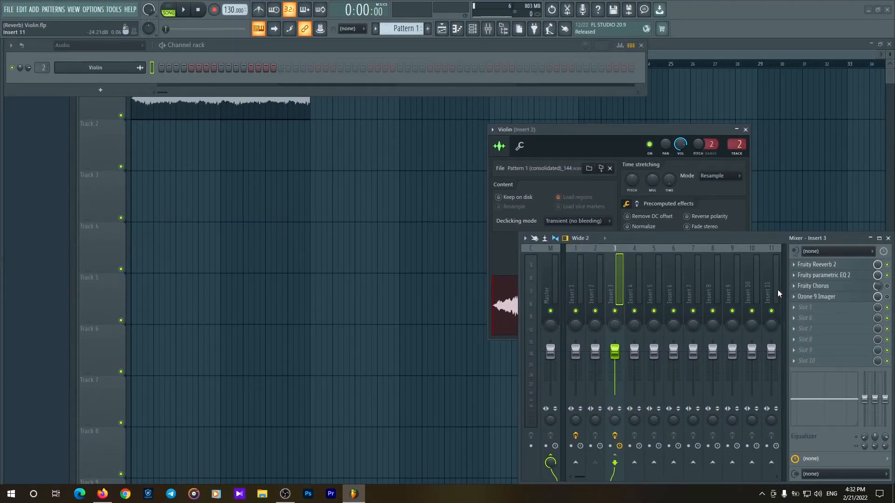
{"action": "left_click", "coordinate": [861, 277]}
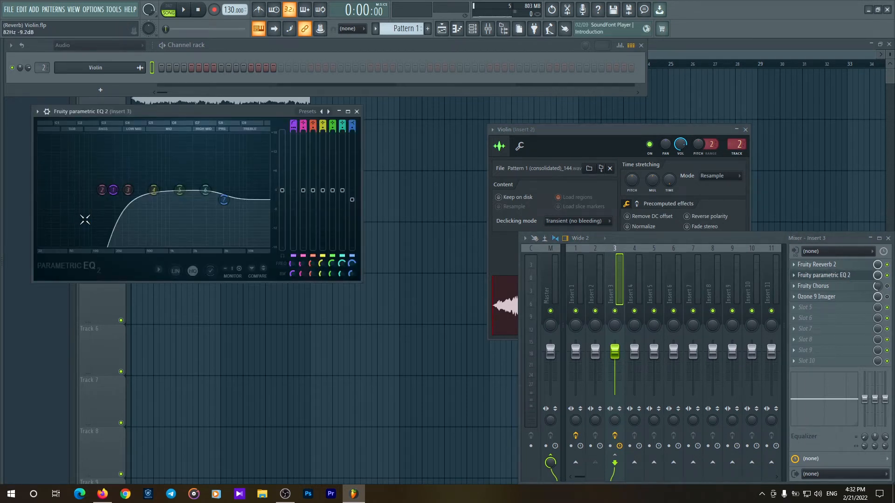
{"action": "key", "text": "Escape"}
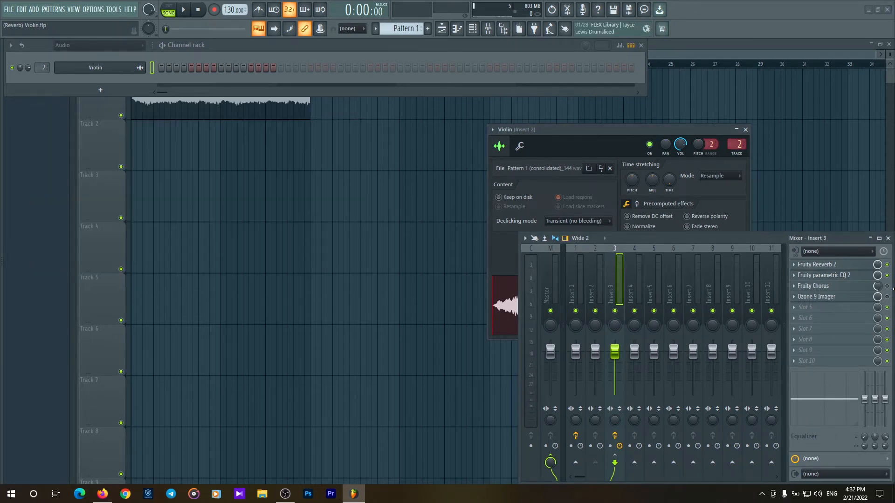
Step: Enable Fruity Chorus on Insert 3, view its settings and play back the violin through it
{"action": "left_click", "coordinate": [887, 287]}
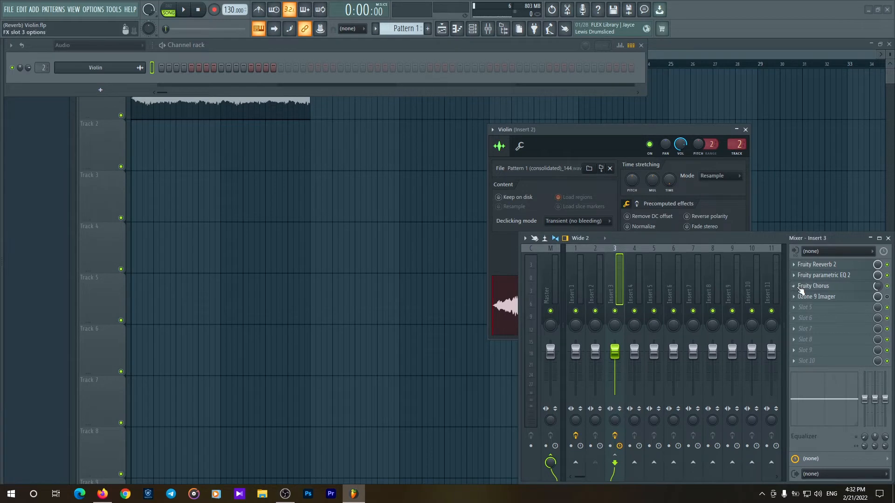
{"action": "left_click", "coordinate": [832, 291]}
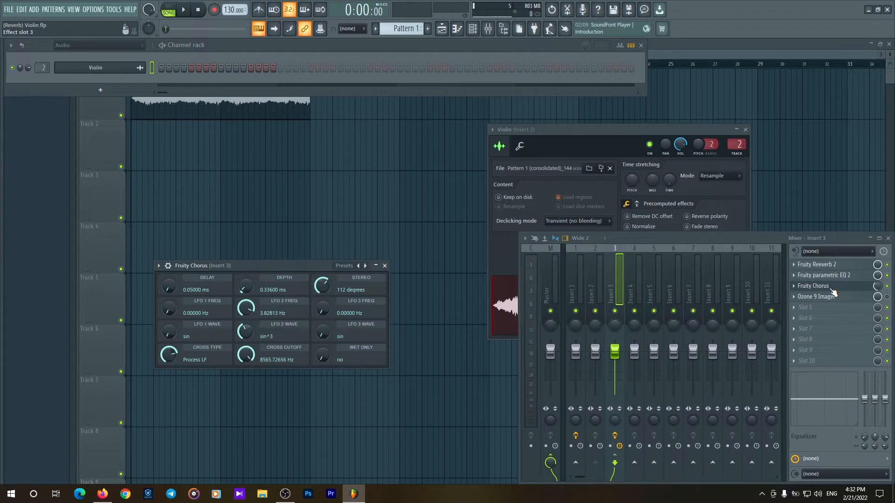
{"action": "left_click", "coordinate": [833, 291]}
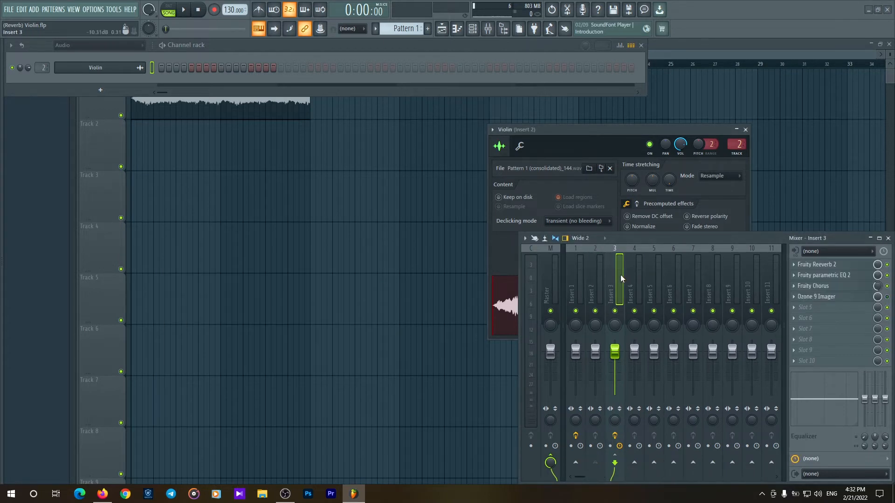
{"action": "key", "text": "space"}
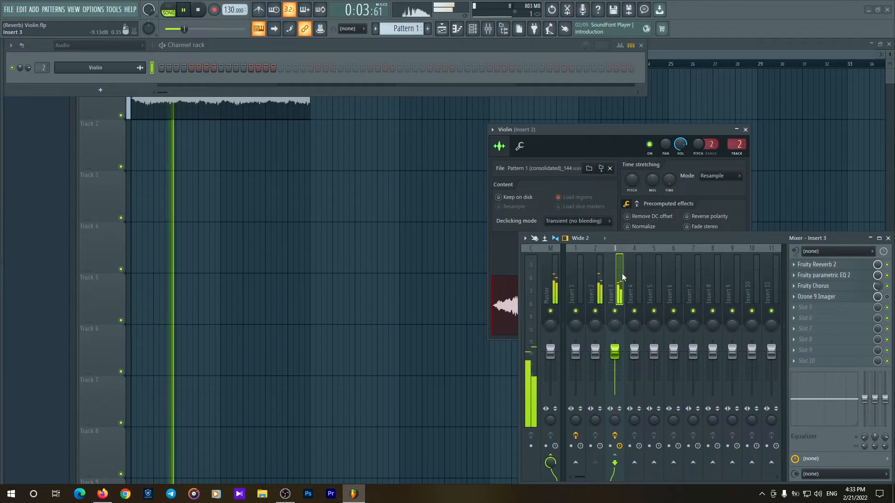
{"action": "key", "text": "space"}
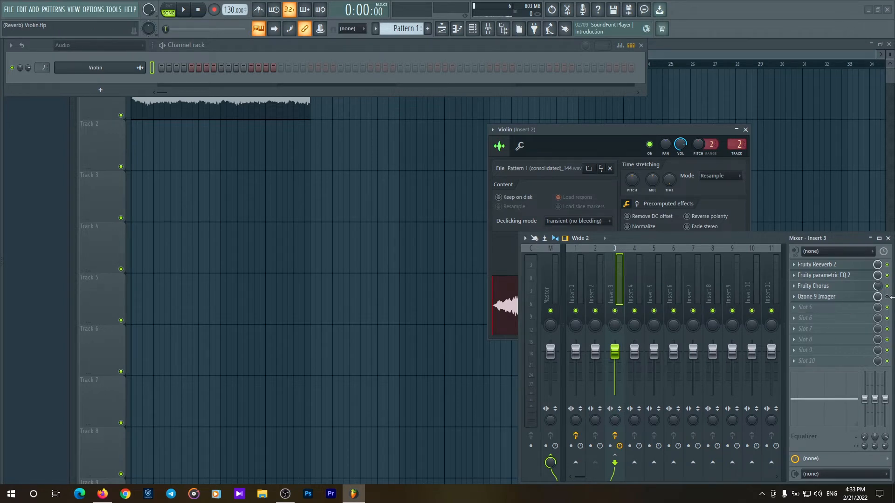
Step: Open Ozone 9 Imager on Insert 3 and play the violin with and without the effects track
{"action": "left_click", "coordinate": [820, 297]}
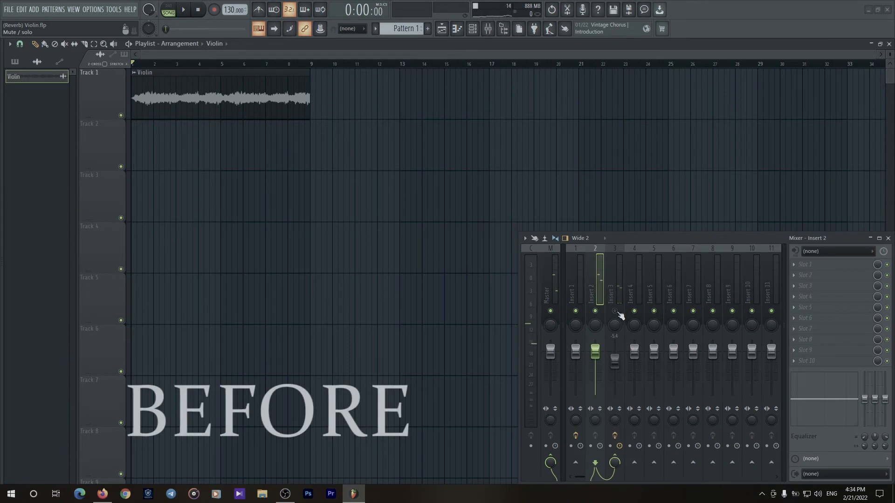
{"action": "key", "text": "space"}
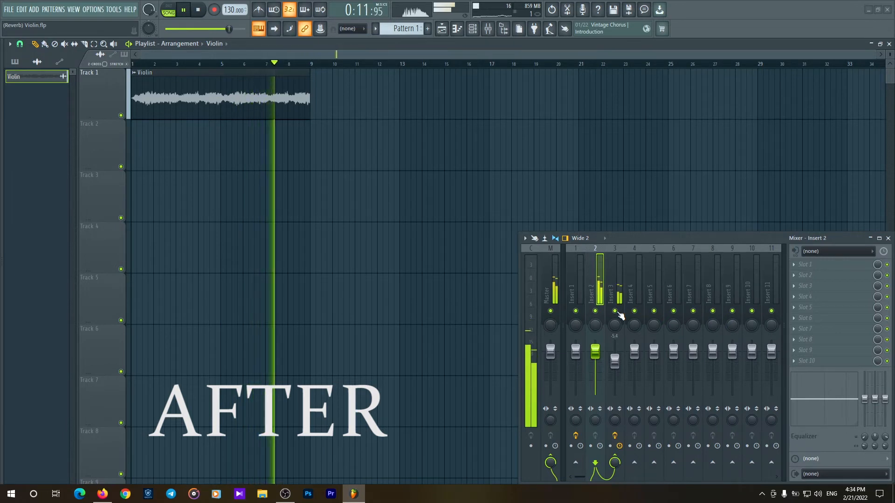
{"action": "key", "text": "space"}
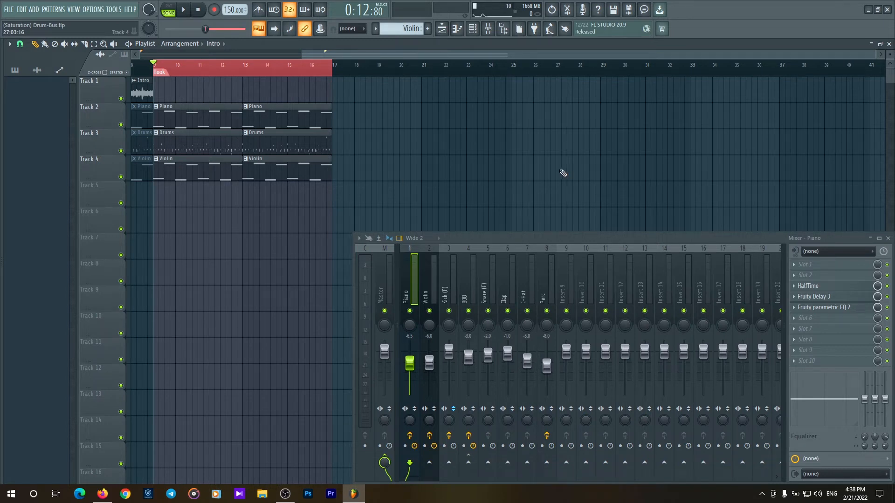
Step: Play the Hook section of the Saturation Drum-Bus project and check the levels on the Master track
{"action": "key", "text": "space"}
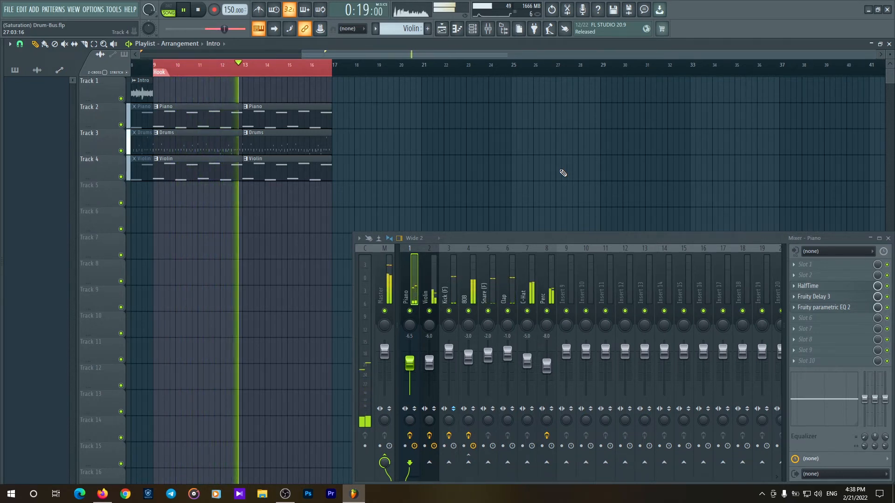
{"action": "key", "text": "space"}
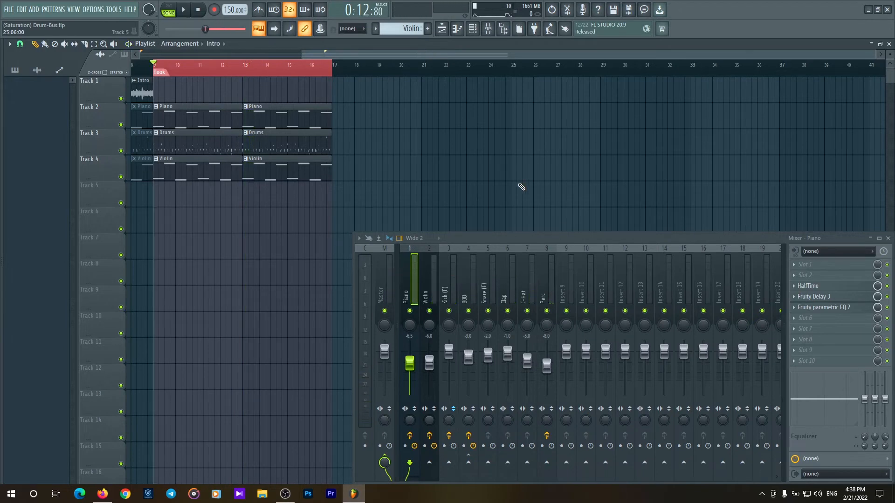
{"action": "left_click", "coordinate": [382, 279]}
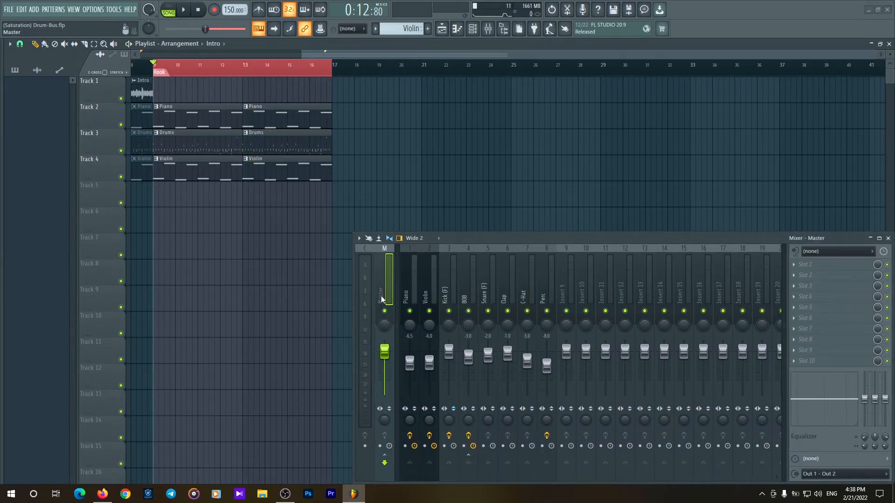
{"action": "key", "text": "space"}
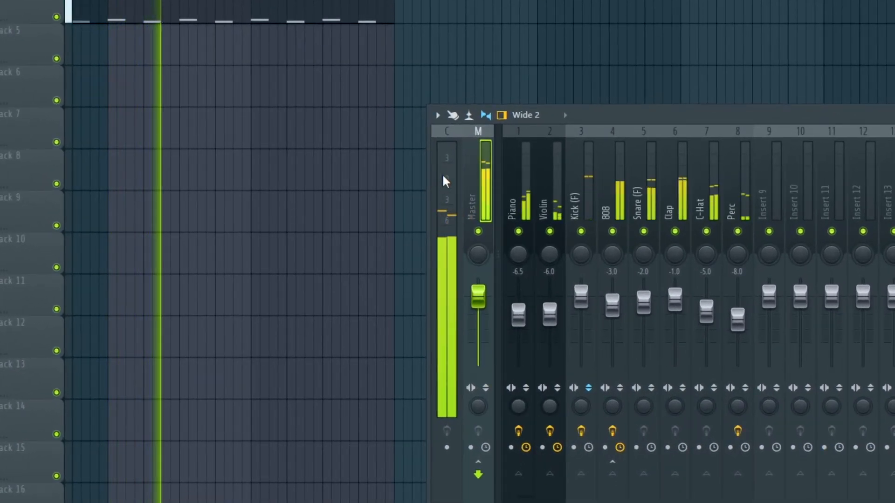
{"action": "key", "text": "space"}
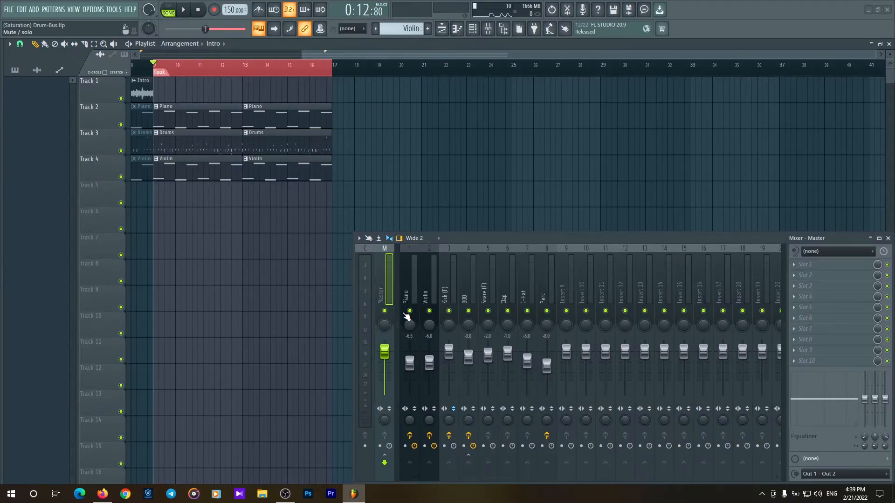
Step: Open the Drums pattern from the playlist to show its channels in the Channel rack
{"action": "left_click", "coordinate": [209, 145]}
{"action": "left_click", "coordinate": [209, 145]}
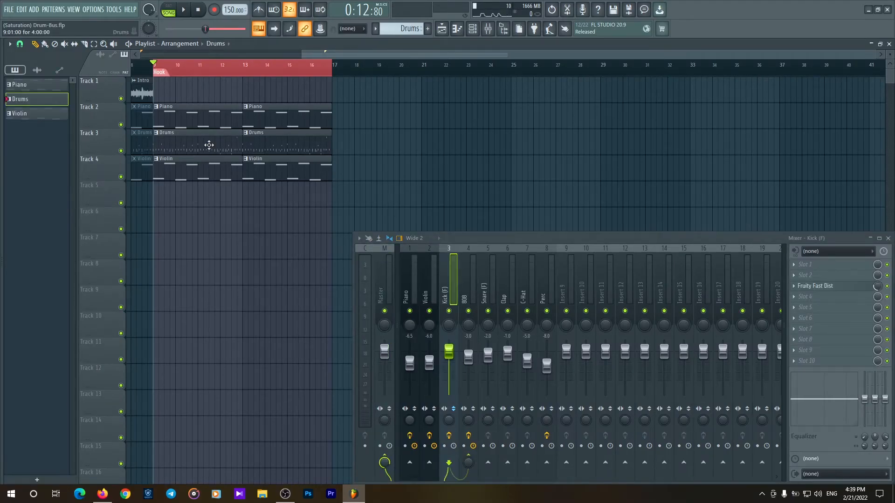
{"action": "double_click", "coordinate": [209, 145]}
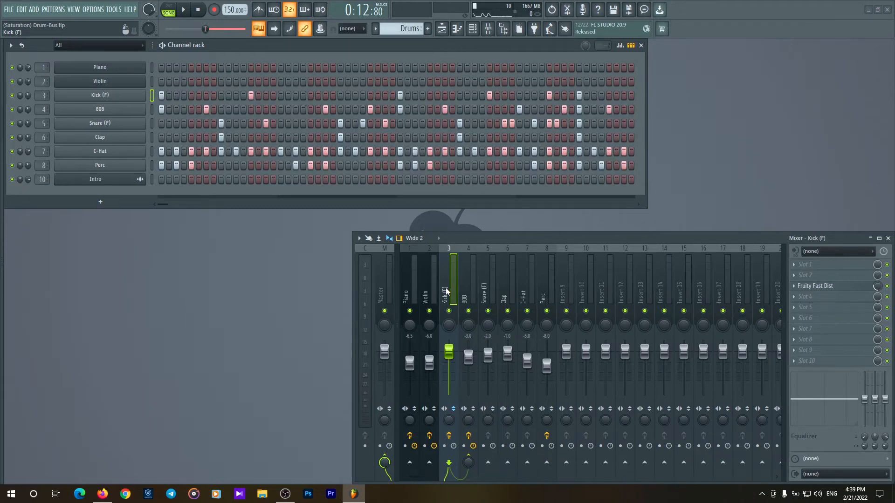
Step: Disable the sends to Master for the Kick (F), Snare (F), Clap, C-Hat and Perc mixer tracks
{"action": "left_click", "coordinate": [385, 461]}
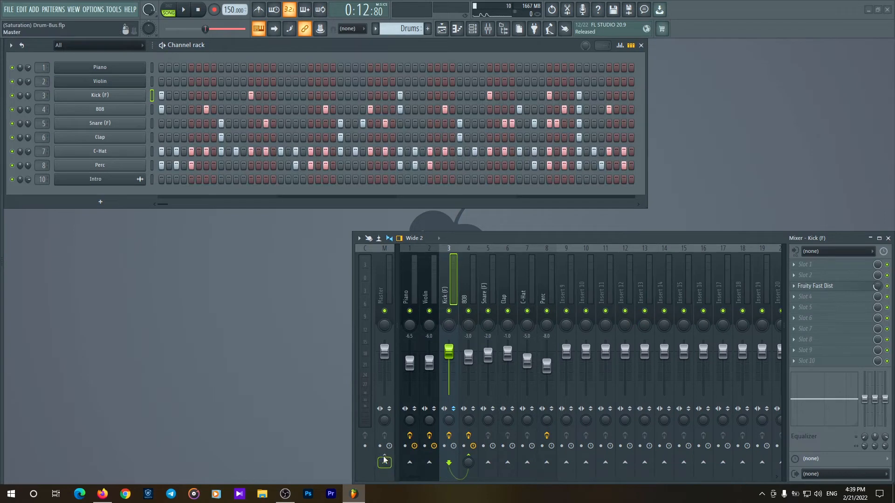
{"action": "left_click", "coordinate": [484, 289]}
{"action": "left_click", "coordinate": [507, 283]}
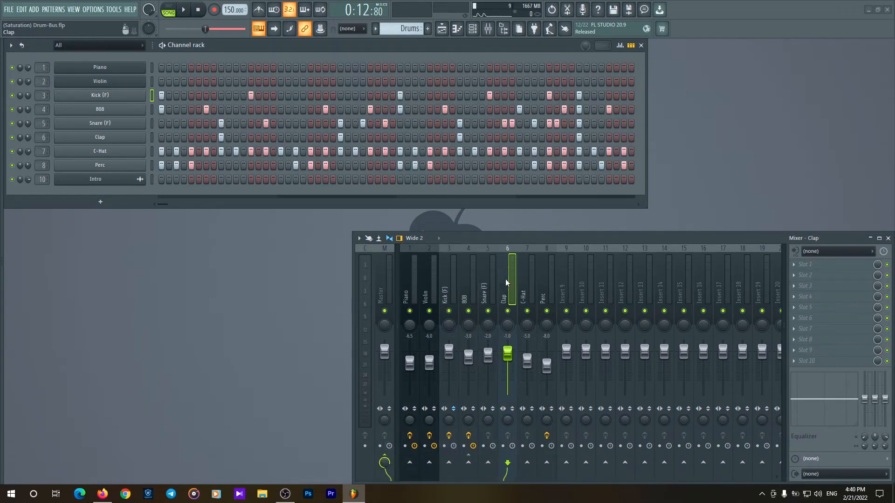
{"action": "left_click", "coordinate": [387, 460]}
{"action": "left_click", "coordinate": [525, 281]}
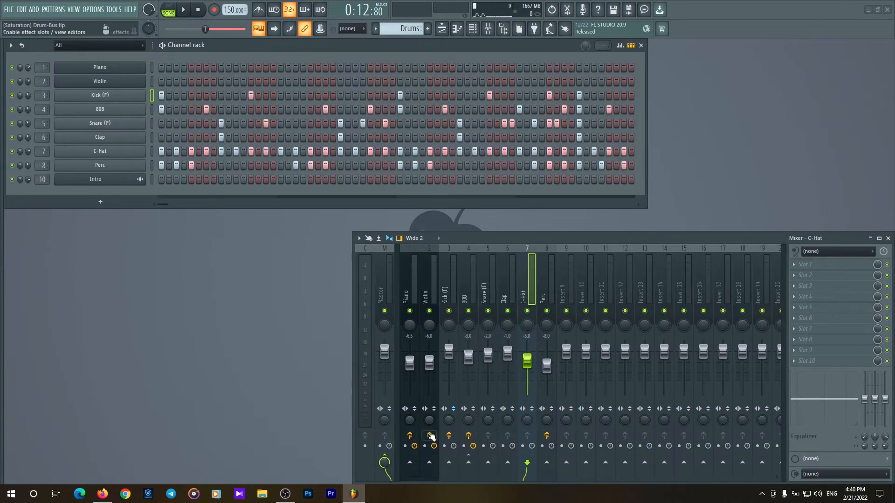
{"action": "left_click", "coordinate": [385, 461]}
{"action": "left_click", "coordinate": [544, 288]}
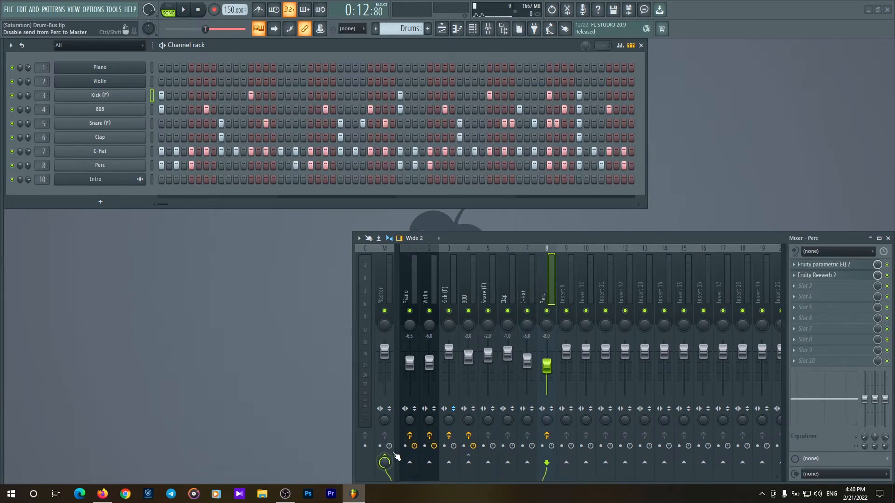
{"action": "left_click", "coordinate": [385, 462]}
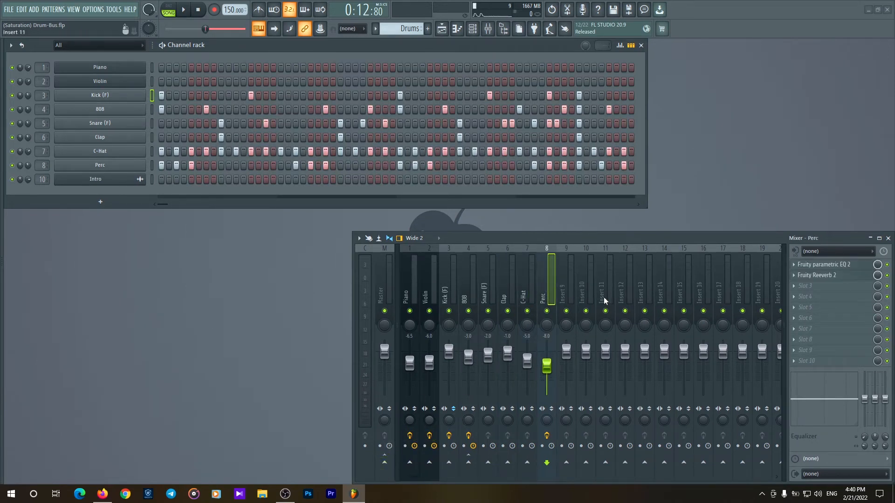
Step: Rename mixer track Insert 15 as "Drum Bus"
{"action": "left_click", "coordinate": [680, 280]}
{"action": "right_click", "coordinate": [685, 270]}
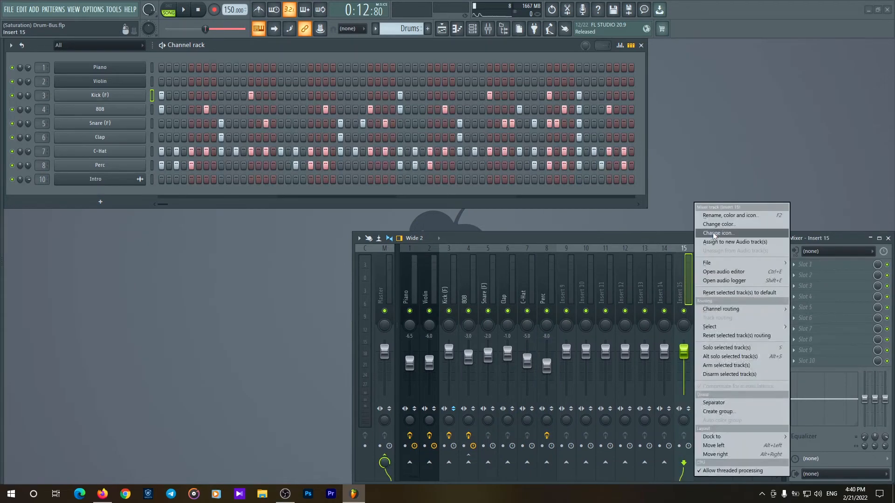
{"action": "left_click", "coordinate": [635, 247]}
{"action": "type", "text": "Drum B"}
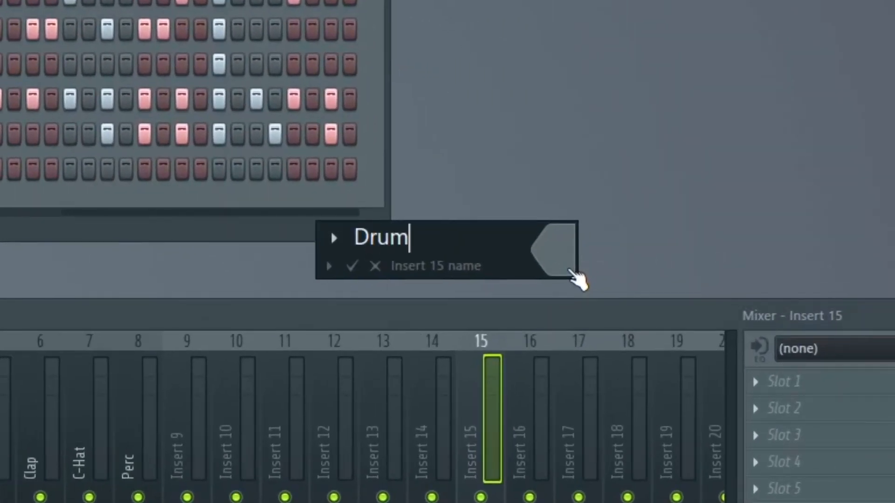
{"action": "type", "text": "us"}
{"action": "key", "text": "Return"}
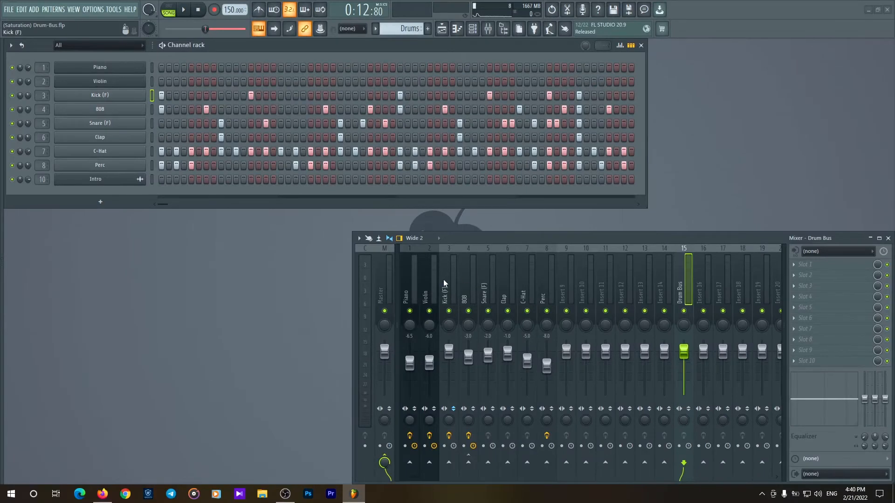
Step: Route the Kick (F), Snare (F), Clap, C-Hat and Perc tracks to the Drum Bus
{"action": "left_click", "coordinate": [443, 279]}
{"action": "left_click", "coordinate": [684, 462]}
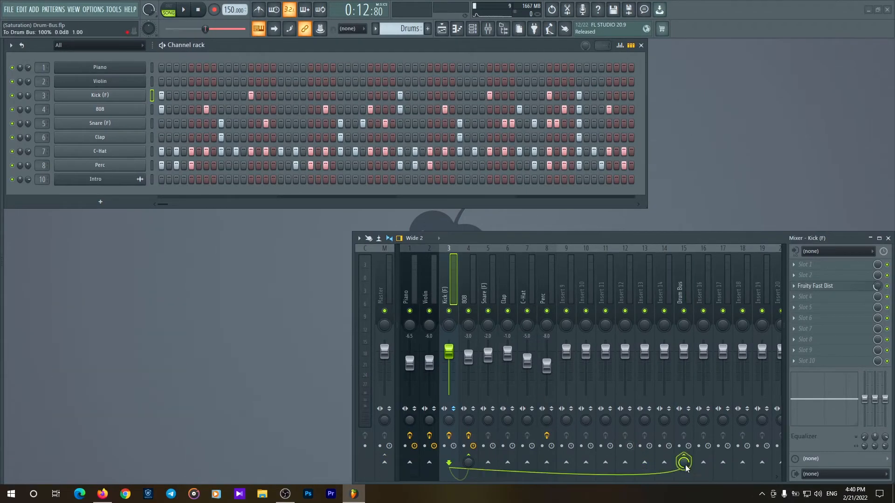
{"action": "left_click", "coordinate": [490, 281]}
{"action": "left_click", "coordinate": [684, 463]}
{"action": "left_click", "coordinate": [513, 282]}
{"action": "left_click", "coordinate": [684, 463]}
{"action": "left_click", "coordinate": [526, 274]}
{"action": "left_click", "coordinate": [684, 462]}
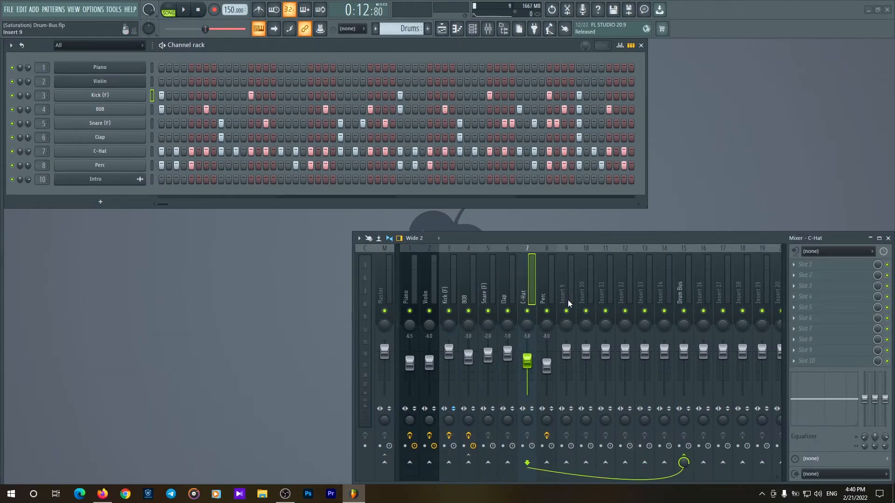
{"action": "left_click", "coordinate": [546, 279]}
{"action": "left_click", "coordinate": [684, 463]}
Step: Load the Decapitator plugin into the first effect slot of the Drum Bus
{"action": "left_click", "coordinate": [683, 280]}
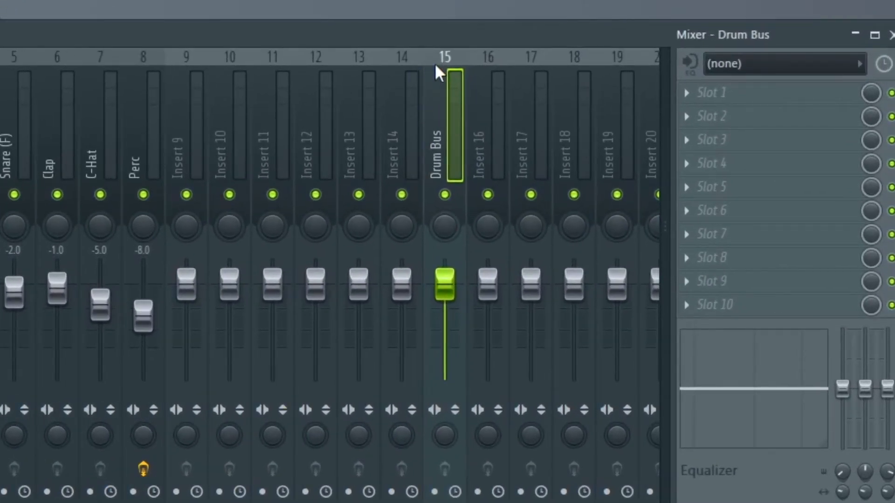
{"action": "key", "text": "space"}
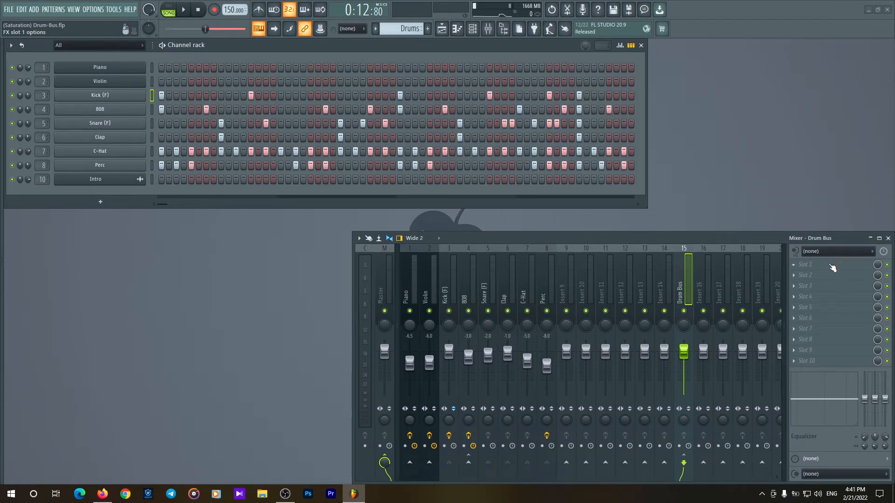
{"action": "left_click", "coordinate": [833, 268]}
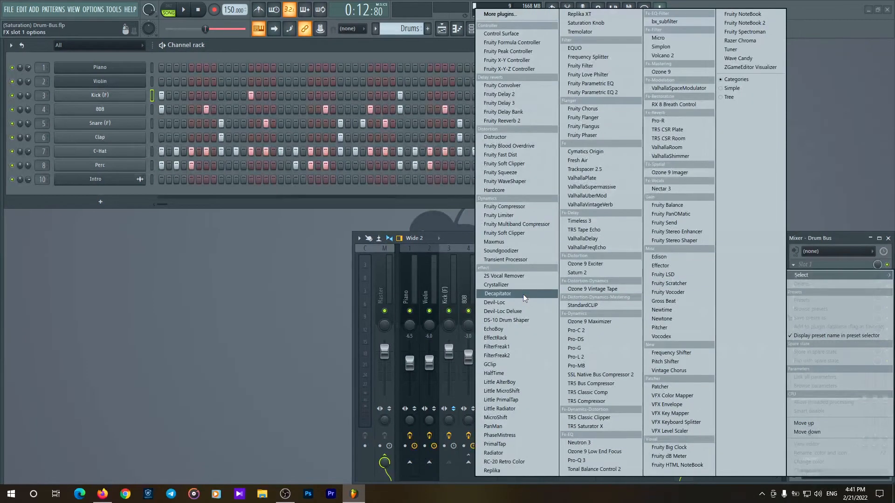
{"action": "left_click", "coordinate": [498, 293]}
Step: Set Decapitator's Drive to about 3.4, audition styles A, E, N and T, and choose style E
{"action": "left_click_drag", "start_coordinate": [138, 261], "coordinate": [138, 237]}
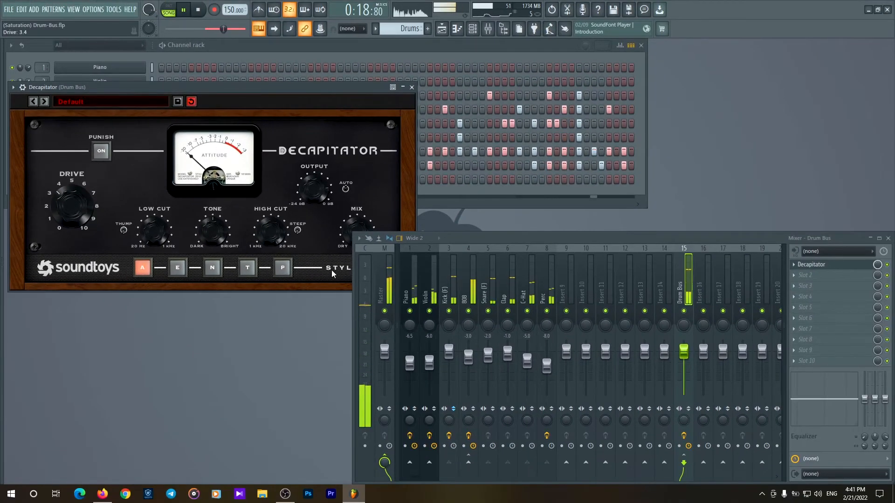
{"action": "left_click", "coordinate": [177, 268]}
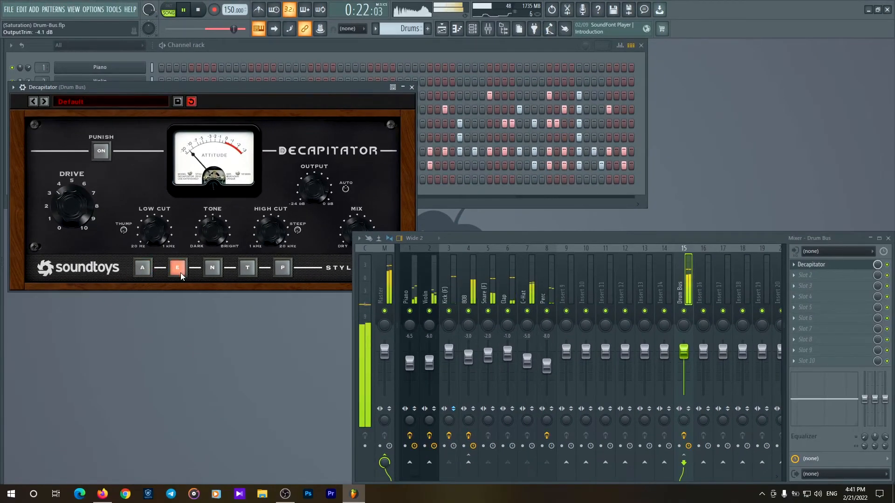
{"action": "left_click", "coordinate": [212, 267]}
{"action": "left_click", "coordinate": [247, 268]}
{"action": "left_click", "coordinate": [177, 267]}
Step: Fine-tune Decapitator's Drive and Tone, and play the drums with and without the effect
{"action": "left_click_drag", "start_coordinate": [77, 208], "coordinate": [95, 225]}
{"action": "mouse_move", "coordinate": [211, 229]}
{"action": "left_mouse_down"}
{"action": "mouse_move", "coordinate": [200, 226]}
{"action": "mouse_move", "coordinate": [209, 225]}
{"action": "left_mouse_up"}
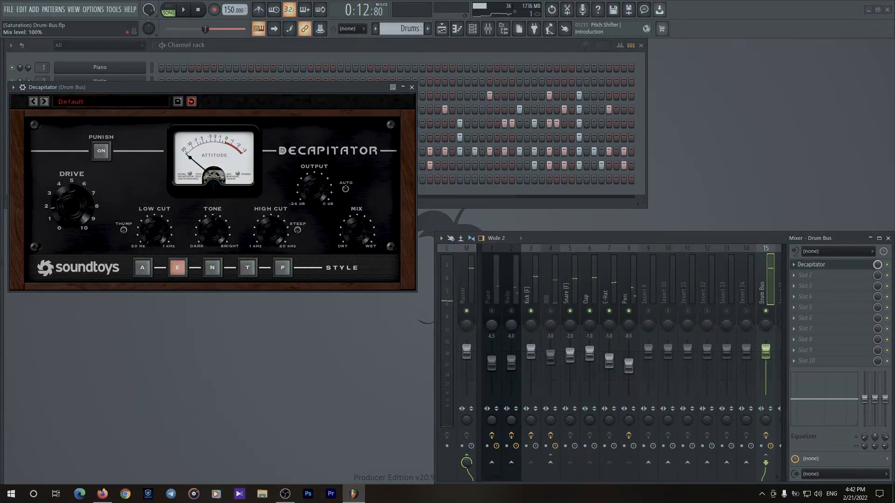
{"action": "key", "text": "space"}
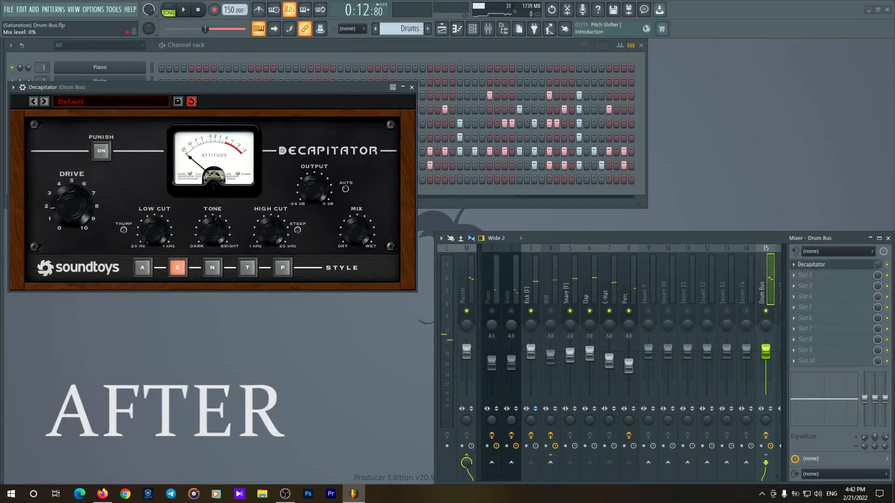
Step: Play the beat with Decapitator active on the Drum Bus, and close the open windows
{"action": "key", "text": "space"}
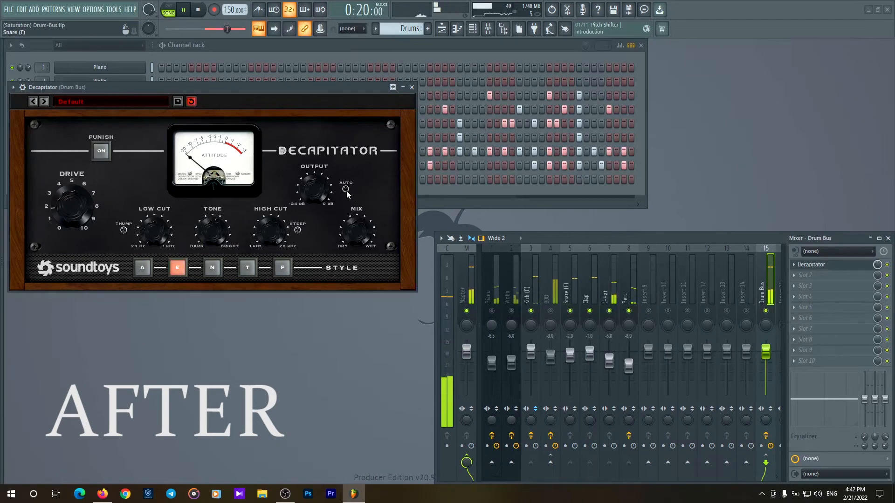
{"action": "key", "text": "F9"}
{"action": "key", "text": "Escape"}
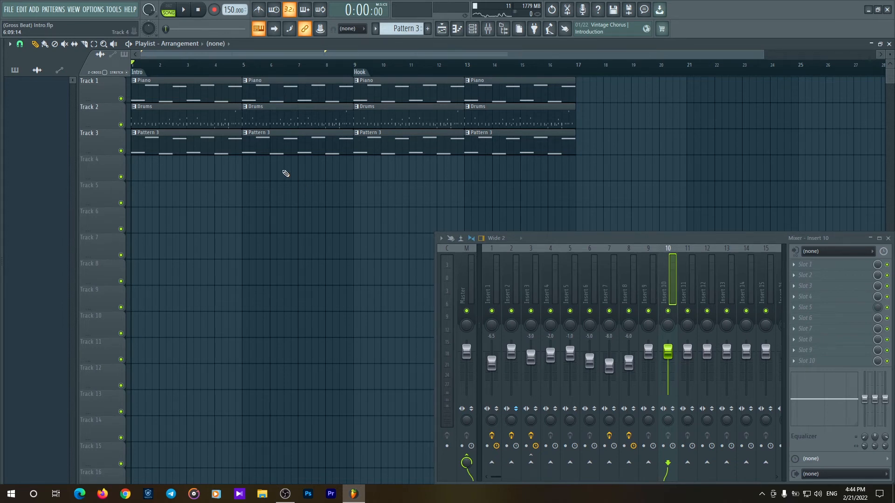
Step: Consolidate the Piano, Drums and Pattern 3 clips of the eight-bar intro into one WAV audio clip
{"action": "left_click_drag", "start_coordinate": [169, 188], "coordinate": [342, 95]}
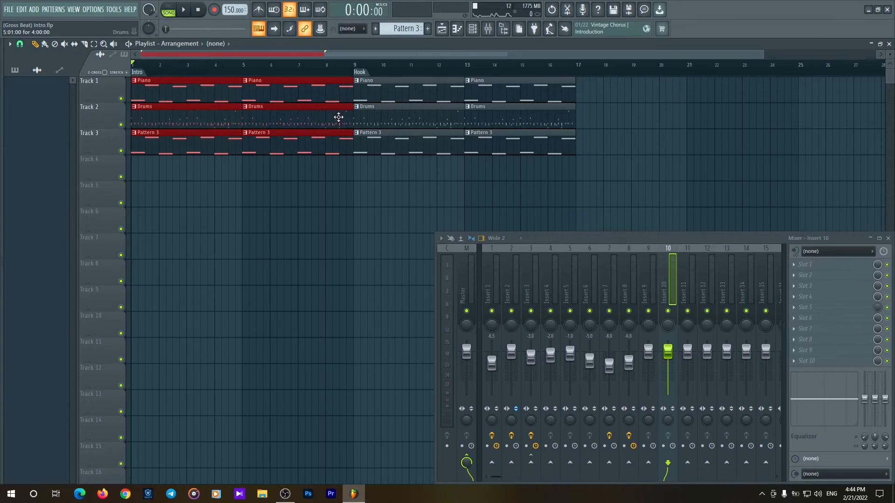
{"action": "key", "text": "ctrl+alt+c"}
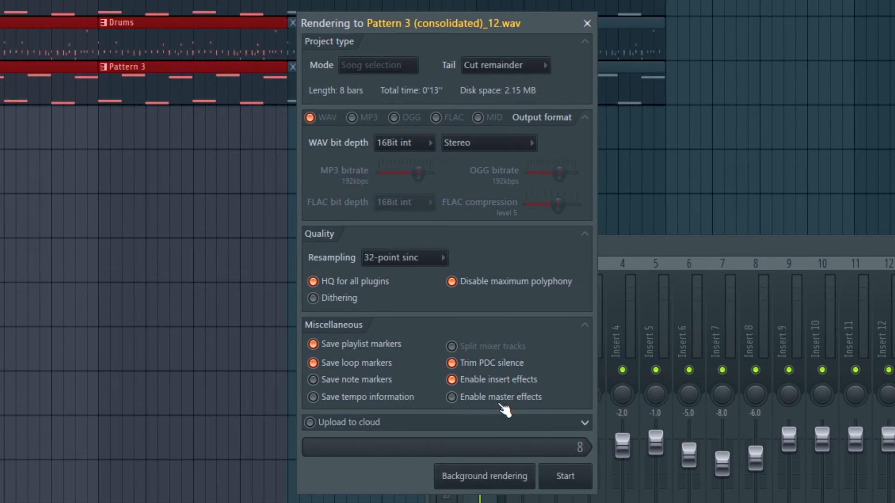
{"action": "left_click", "coordinate": [567, 476]}
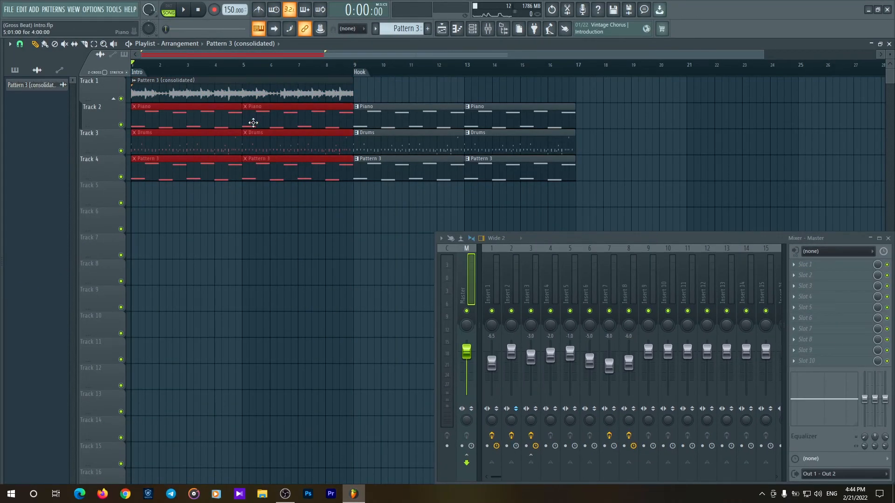
Step: Route the consolidated Pattern 3 audio clip to mixer insert 11 and close its channel settings
{"action": "double_click", "coordinate": [203, 88]}
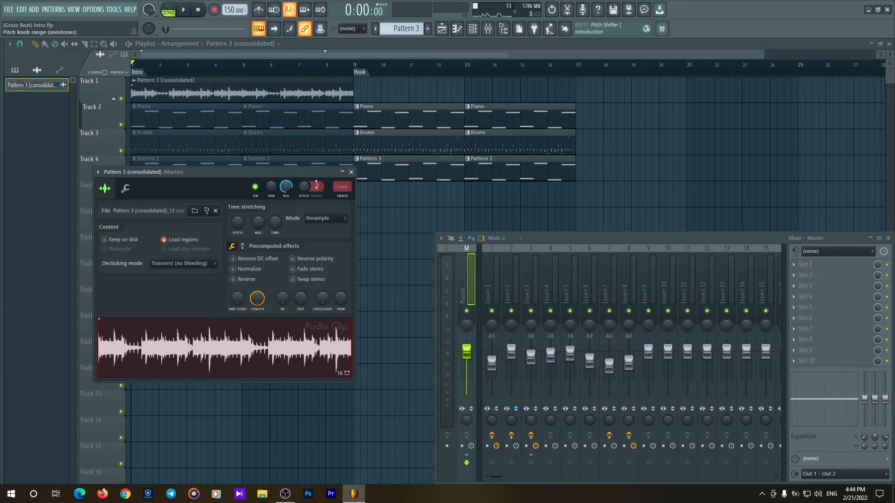
{"action": "scroll", "coordinate": [342, 186], "scroll_direction": "up", "scroll_amount": 10}
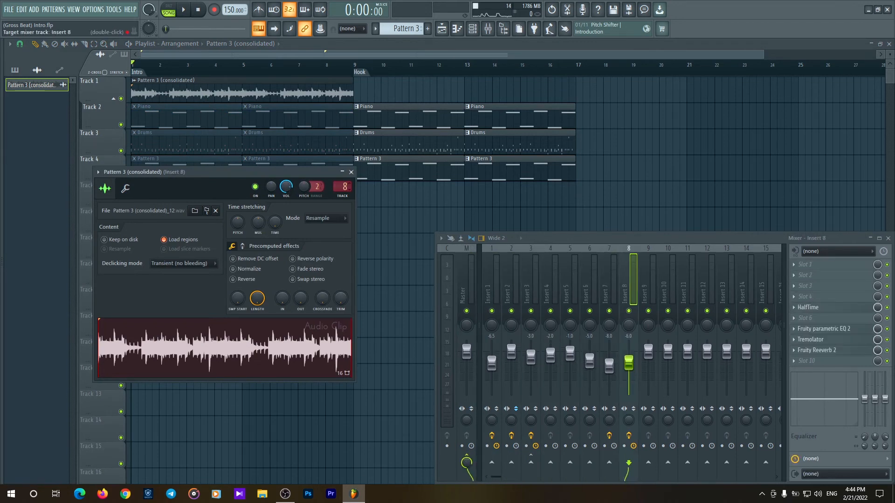
{"action": "scroll", "coordinate": [343, 186], "scroll_direction": "up", "scroll_amount": 1}
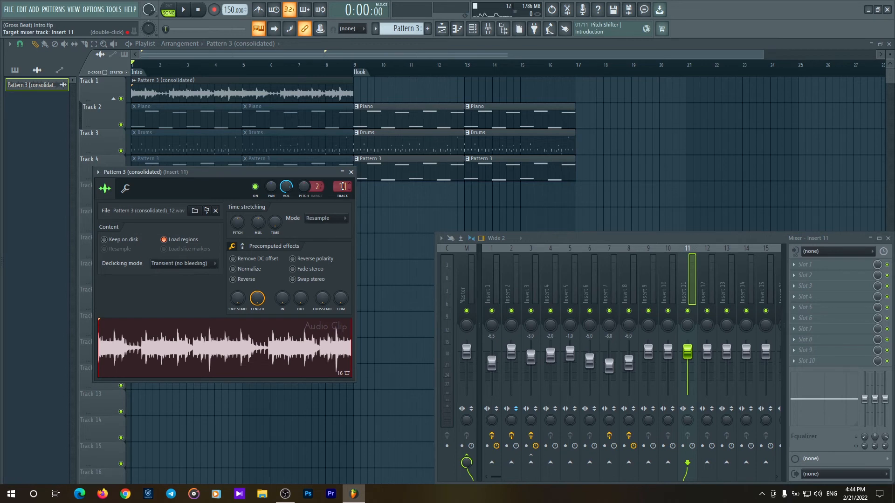
{"action": "left_click", "coordinate": [351, 171]}
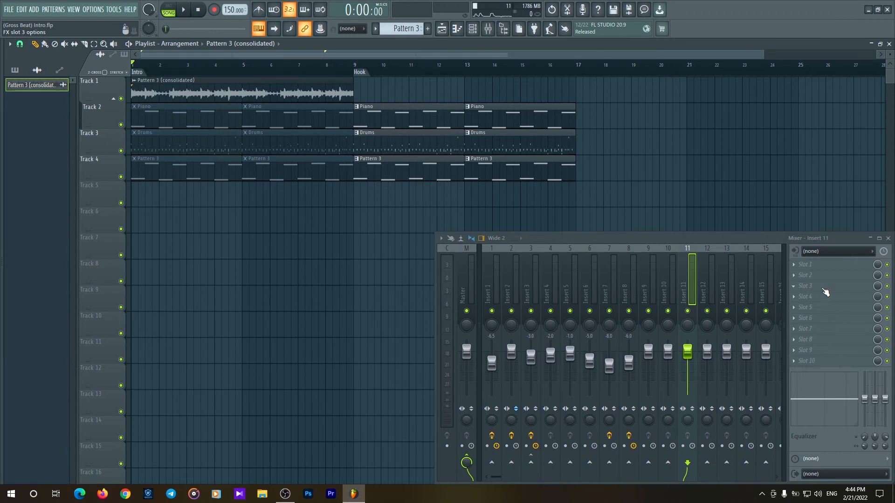
Step: Load the Gross Beat plugin into effect slot 3 of Insert 11
{"action": "left_click", "coordinate": [823, 289]}
{"action": "mouse_move", "coordinate": [798, 275]}
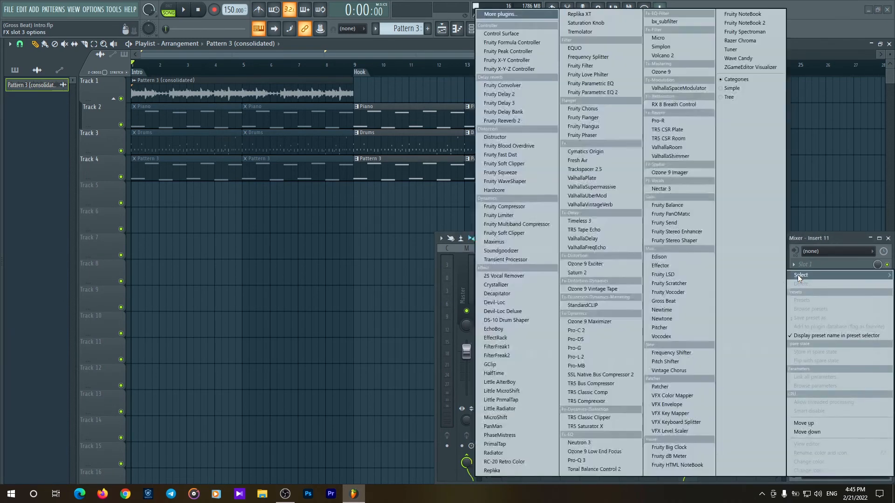
{"action": "left_click", "coordinate": [678, 301]}
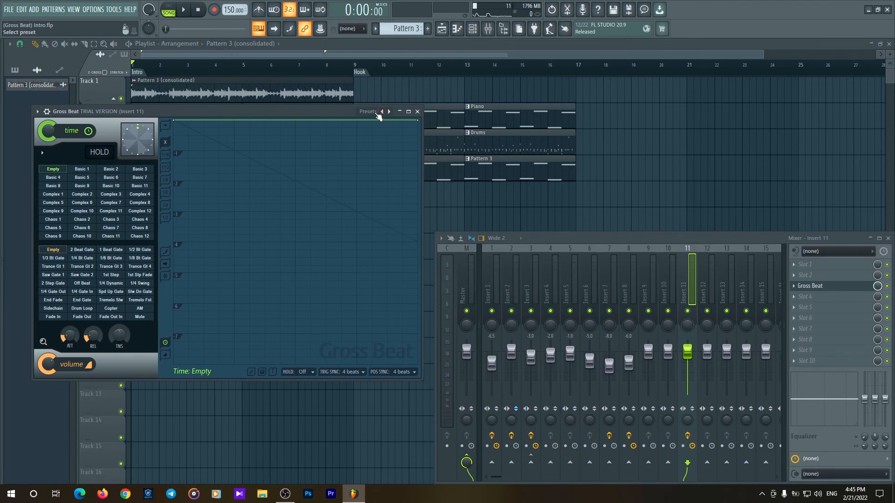
Step: Load Gross Beat's Momentary preset, choose the 1/2 Speed time slot, and play the intro with it
{"action": "left_click", "coordinate": [369, 114]}
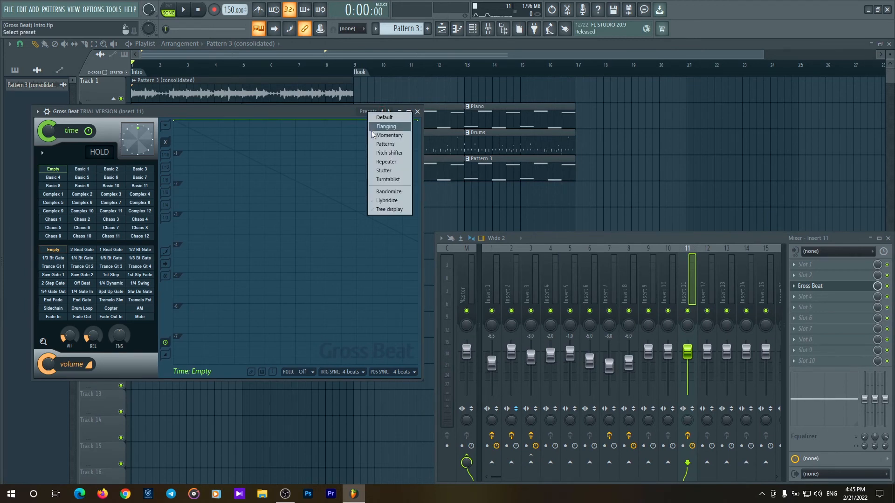
{"action": "left_click", "coordinate": [392, 136]}
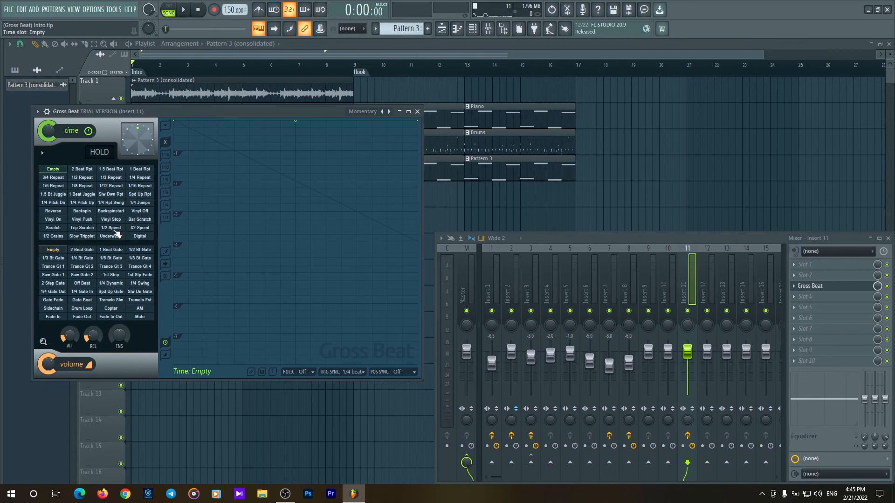
{"action": "left_click", "coordinate": [111, 228]}
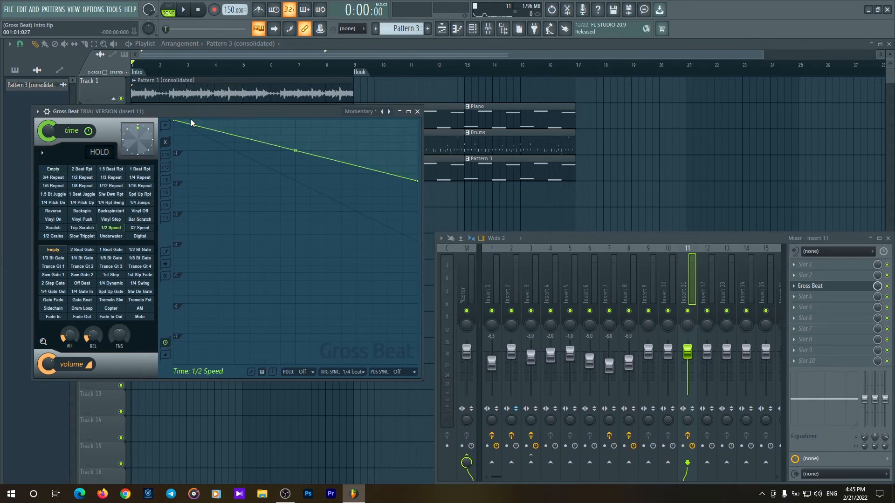
{"action": "left_click_drag", "start_coordinate": [193, 111], "coordinate": [188, 161]}
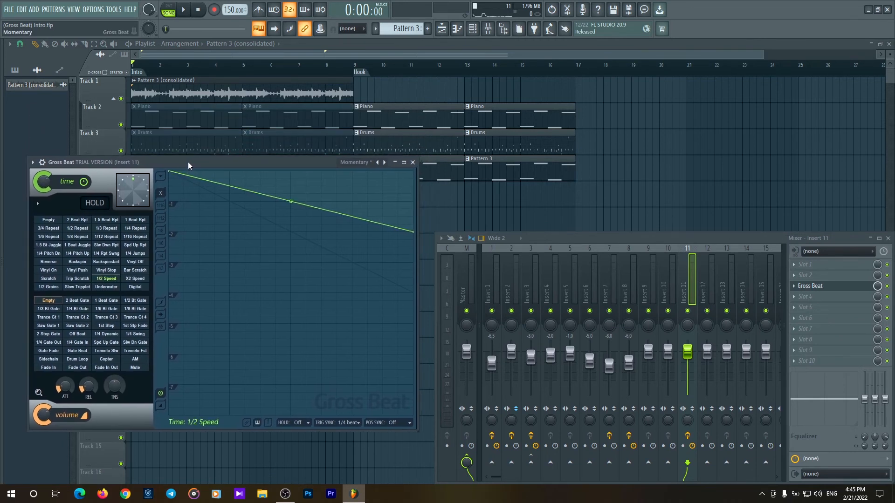
{"action": "key", "text": "space"}
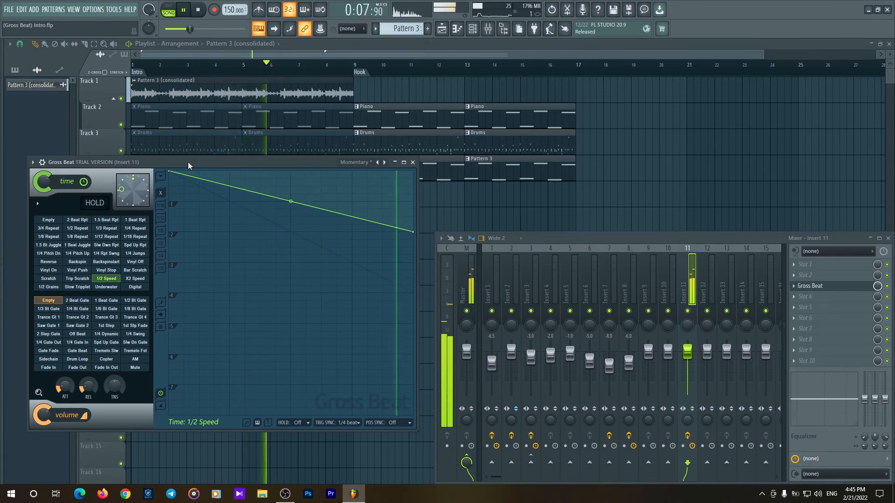
{"action": "key", "text": "Escape"}
{"action": "key", "text": "space"}
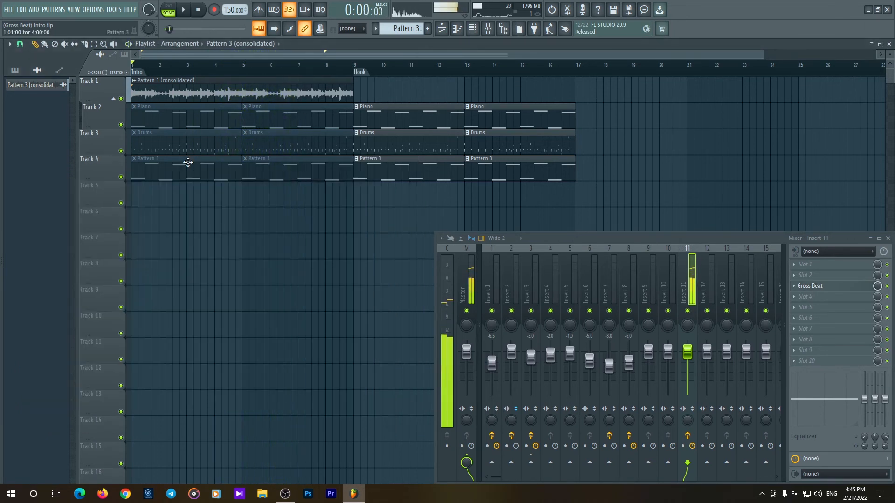
Step: Load a second Gross Beat into slot 4 of Insert 11, compare its Basic time patterns, and choose Basic 6
{"action": "left_click", "coordinate": [828, 300]}
{"action": "left_click", "coordinate": [663, 301]}
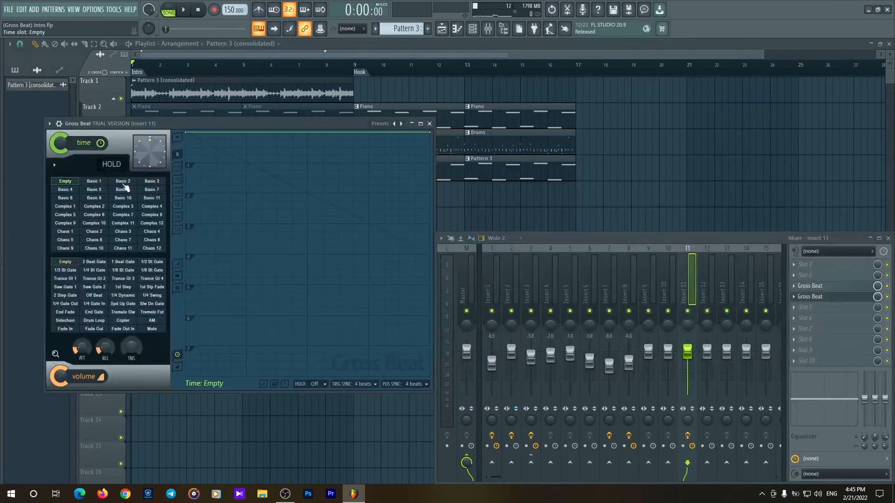
{"action": "left_click", "coordinate": [104, 190]}
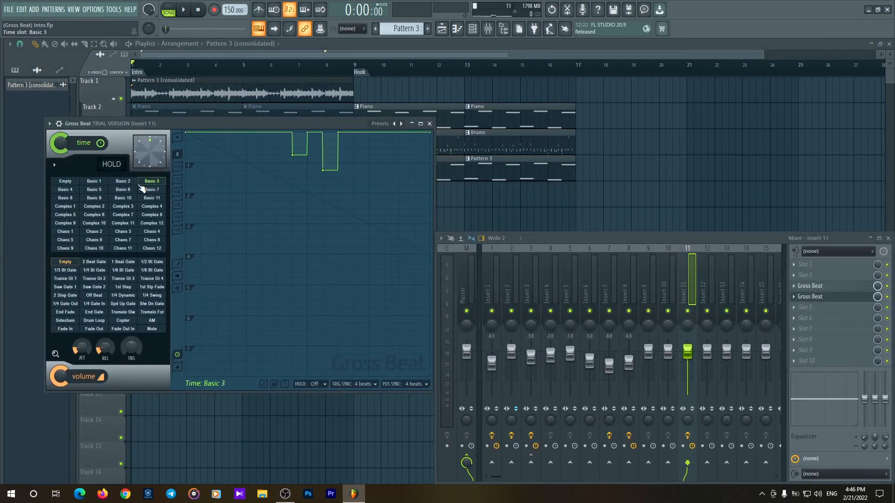
{"action": "left_click", "coordinate": [88, 198]}
{"action": "left_click", "coordinate": [96, 190]}
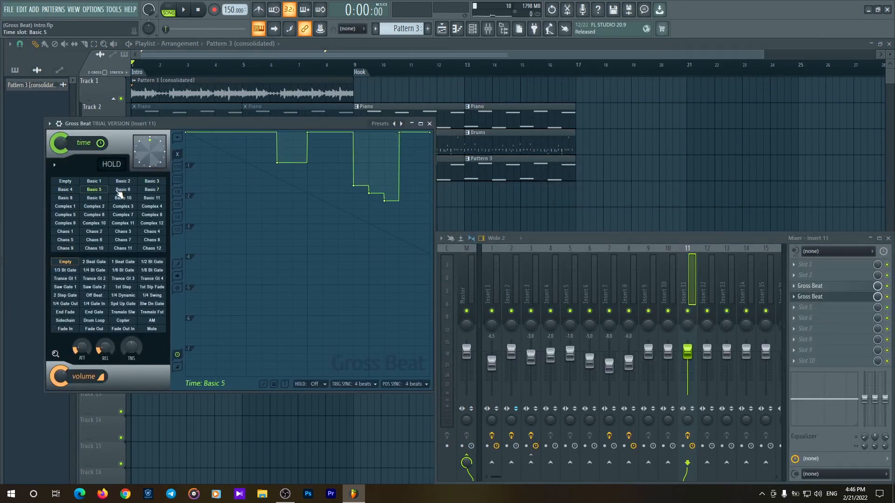
{"action": "left_click", "coordinate": [150, 182]}
{"action": "left_click", "coordinate": [60, 190]}
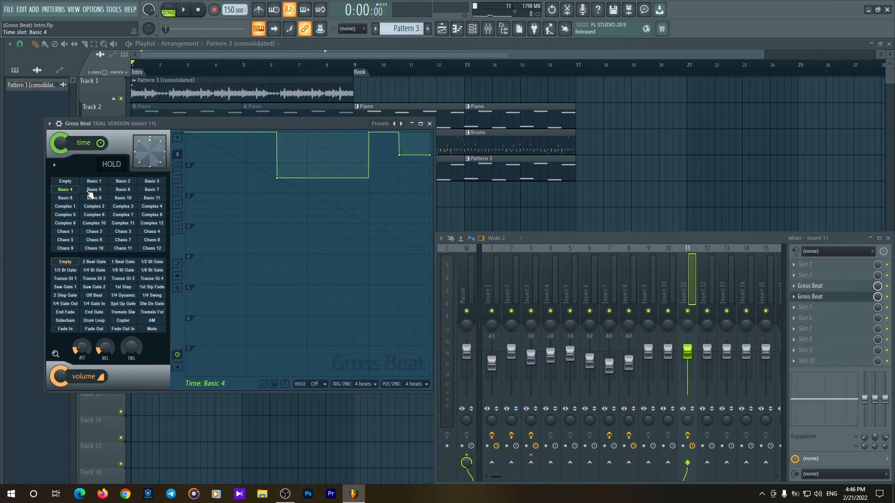
{"action": "left_click", "coordinate": [89, 191]}
{"action": "left_click", "coordinate": [128, 192]}
Step: Play the intro to hear the Basic 6 time pattern on top of the half-speed effect
{"action": "key", "text": "space"}
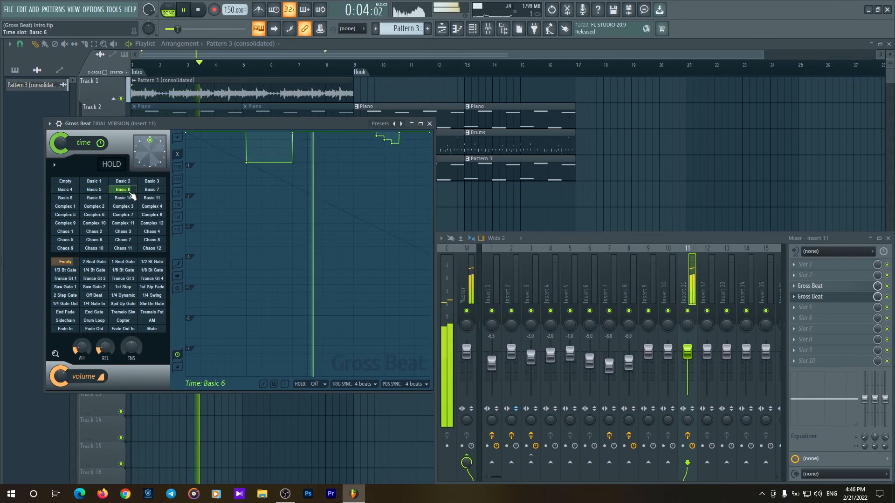
{"action": "key", "text": "space"}
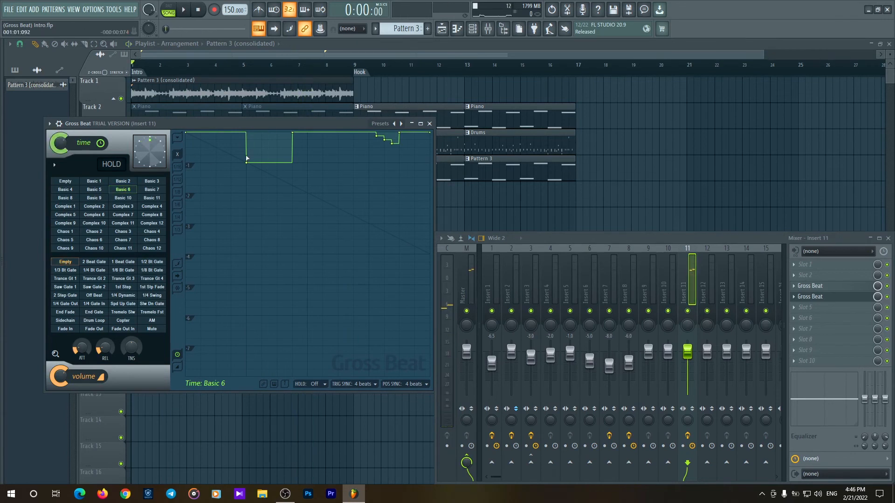
{"action": "key", "text": "space"}
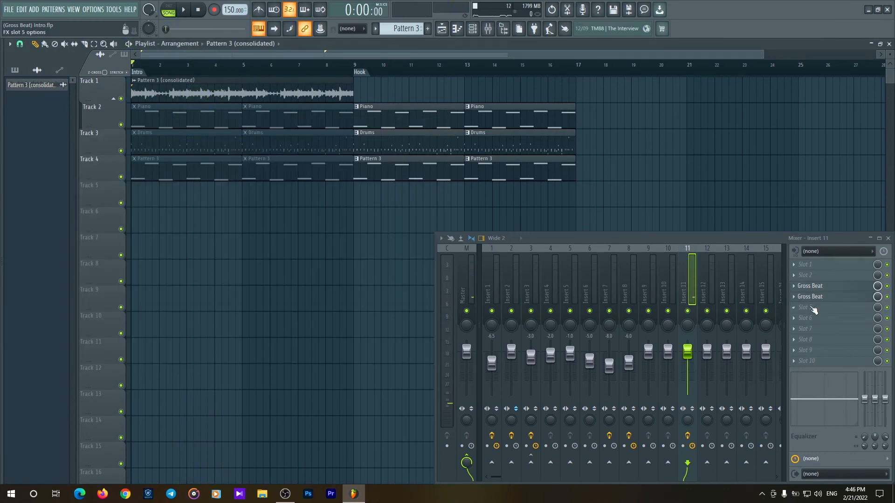
Step: Load a third Gross Beat into slot 5, choose the Basic 10 time pattern, and play the intro
{"action": "left_click", "coordinate": [816, 312]}
{"action": "left_click", "coordinate": [677, 308]}
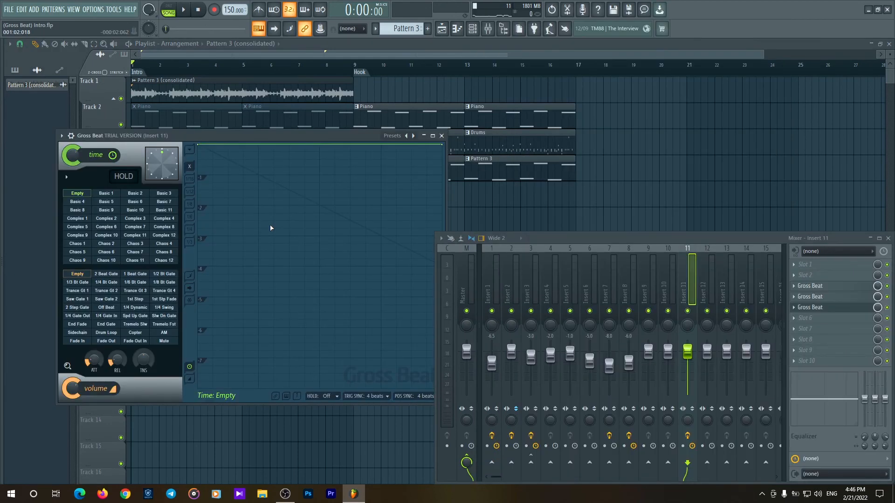
{"action": "left_click", "coordinate": [77, 210]}
{"action": "left_click", "coordinate": [106, 210]}
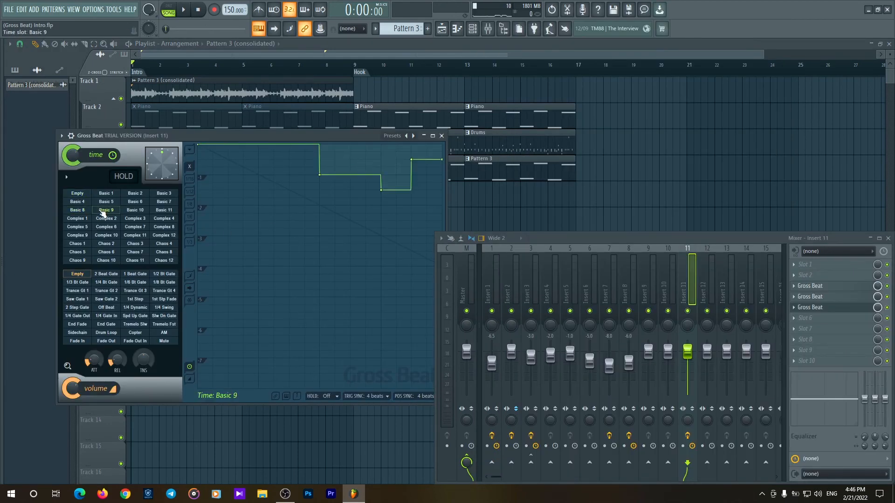
{"action": "left_click", "coordinate": [135, 210]}
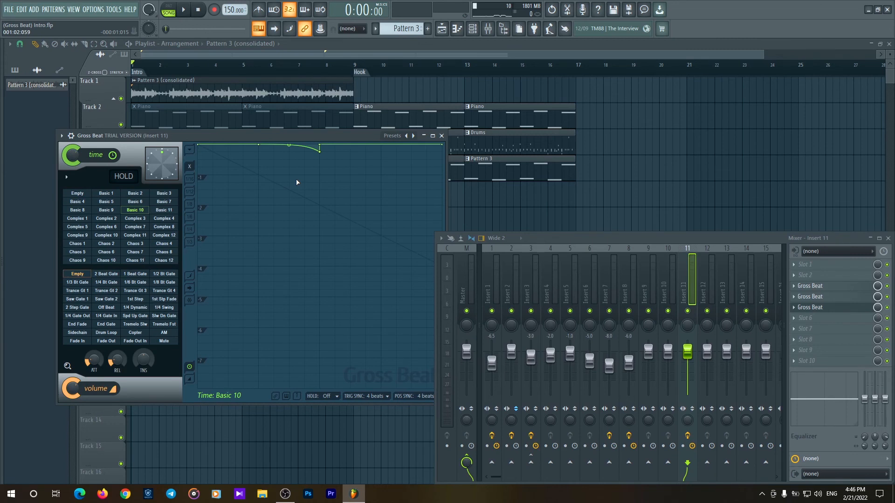
{"action": "key", "text": "space"}
{"action": "key", "text": "space"}
Step: Move the dip in the Basic 10 time envelope to the pattern's end with its curve starting halfway, play the intro, and close the plugin
{"action": "left_click_drag", "start_coordinate": [319, 145], "coordinate": [448, 146]}
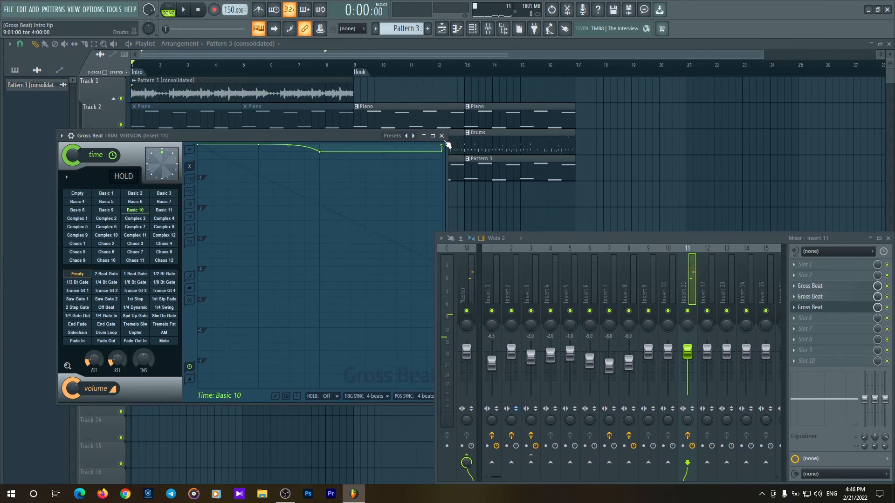
{"action": "left_click_drag", "start_coordinate": [320, 152], "coordinate": [440, 151]}
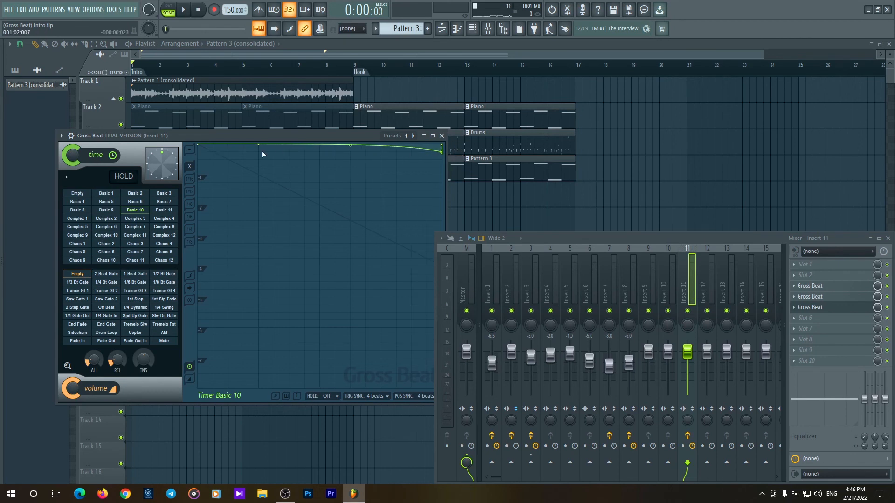
{"action": "left_click_drag", "start_coordinate": [259, 145], "coordinate": [319, 145]}
{"action": "key", "text": "space"}
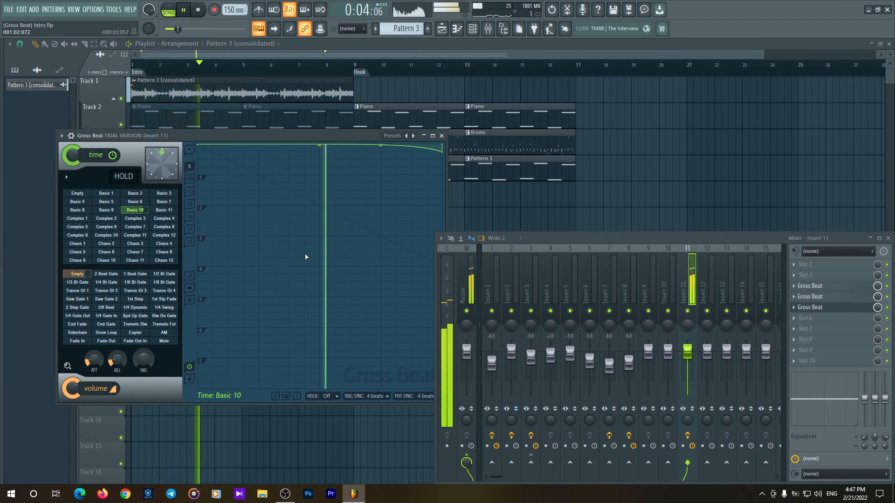
{"action": "key", "text": "space"}
{"action": "left_click", "coordinate": [810, 307]}
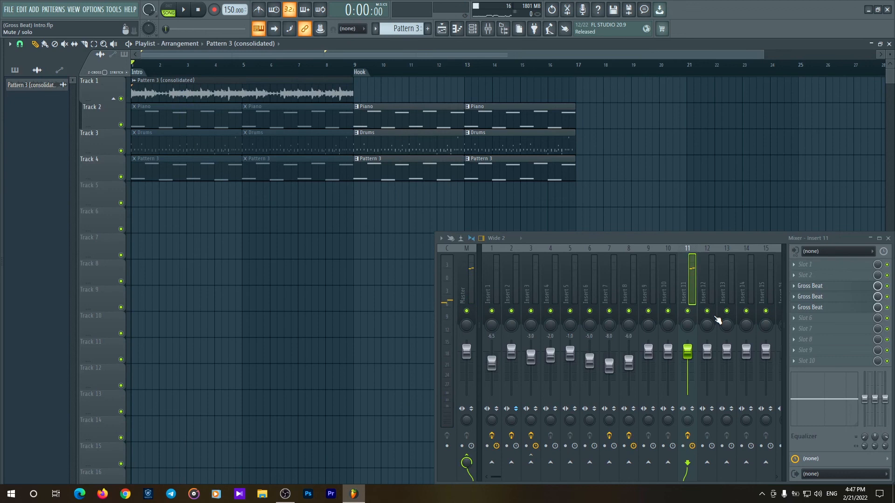
Step: Create an automation clip for the slot 5 Gross Beat's mix level and lower its end point to 0%
{"action": "right_click", "coordinate": [877, 308]}
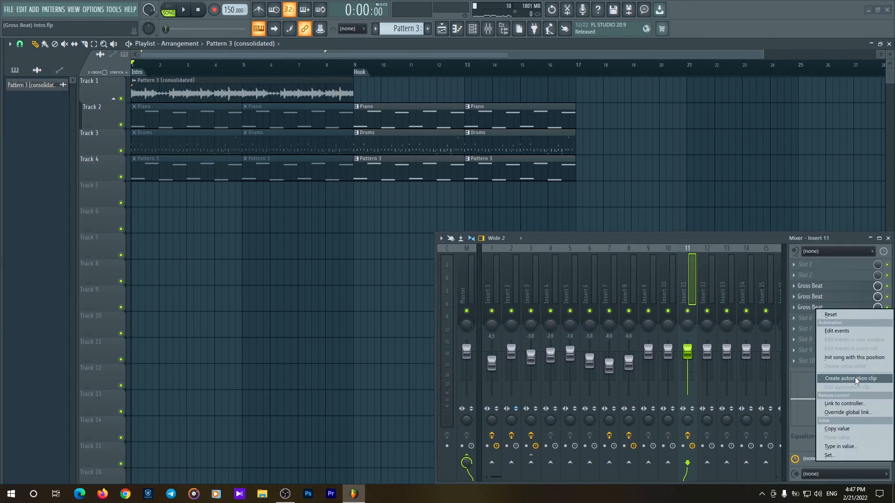
{"action": "left_click", "coordinate": [850, 378]}
{"action": "left_click_drag", "start_coordinate": [130, 191], "coordinate": [284, 216]}
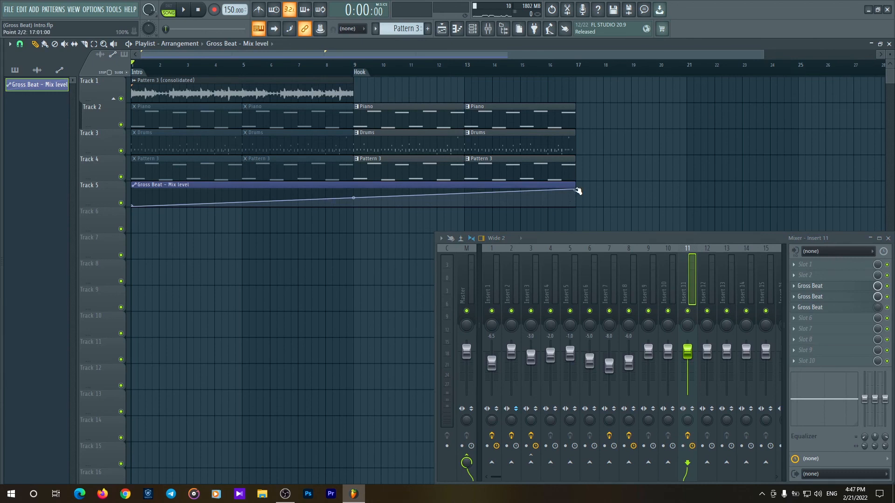
{"action": "left_click_drag", "start_coordinate": [574, 190], "coordinate": [575, 206]}
Step: Shape the mix level automation so the effect is fully on only from bar 8 to bar 9, and play the arrangement
{"action": "right_click", "coordinate": [328, 204]}
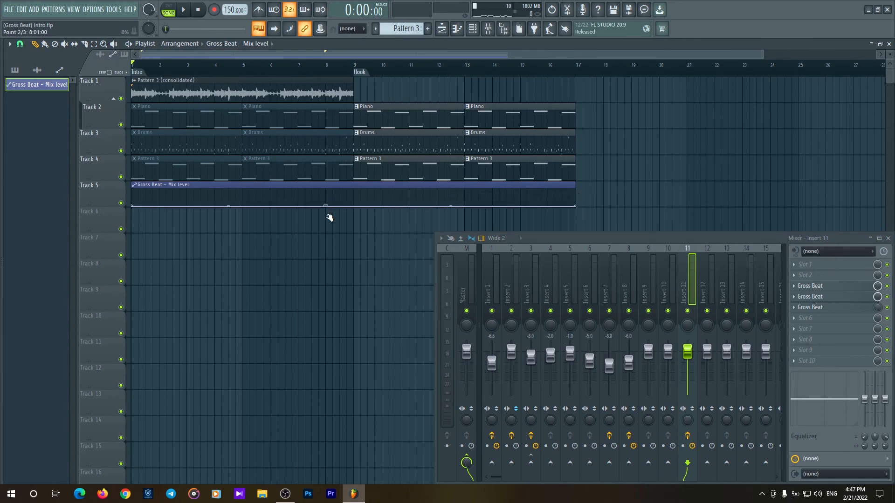
{"action": "right_click", "coordinate": [327, 203]}
{"action": "left_click_drag", "start_coordinate": [327, 203], "coordinate": [360, 215]}
{"action": "right_click", "coordinate": [355, 195]}
{"action": "key", "text": "space"}
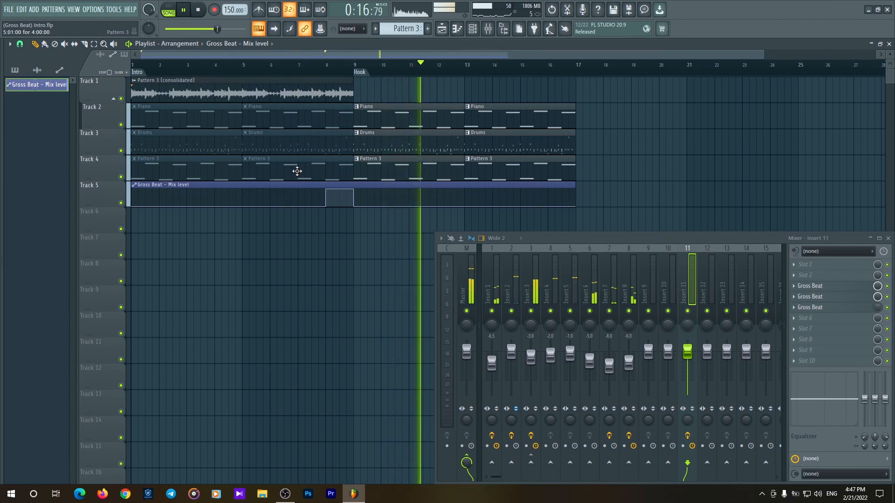
{"action": "key", "text": "space"}
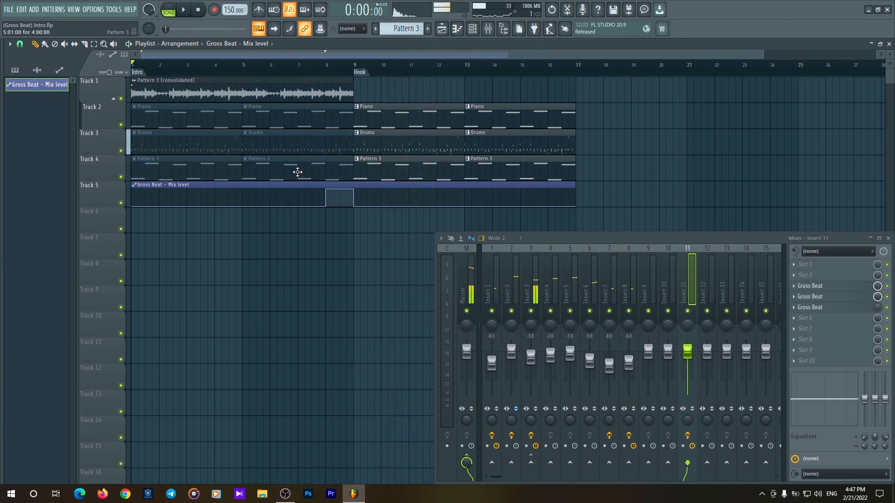